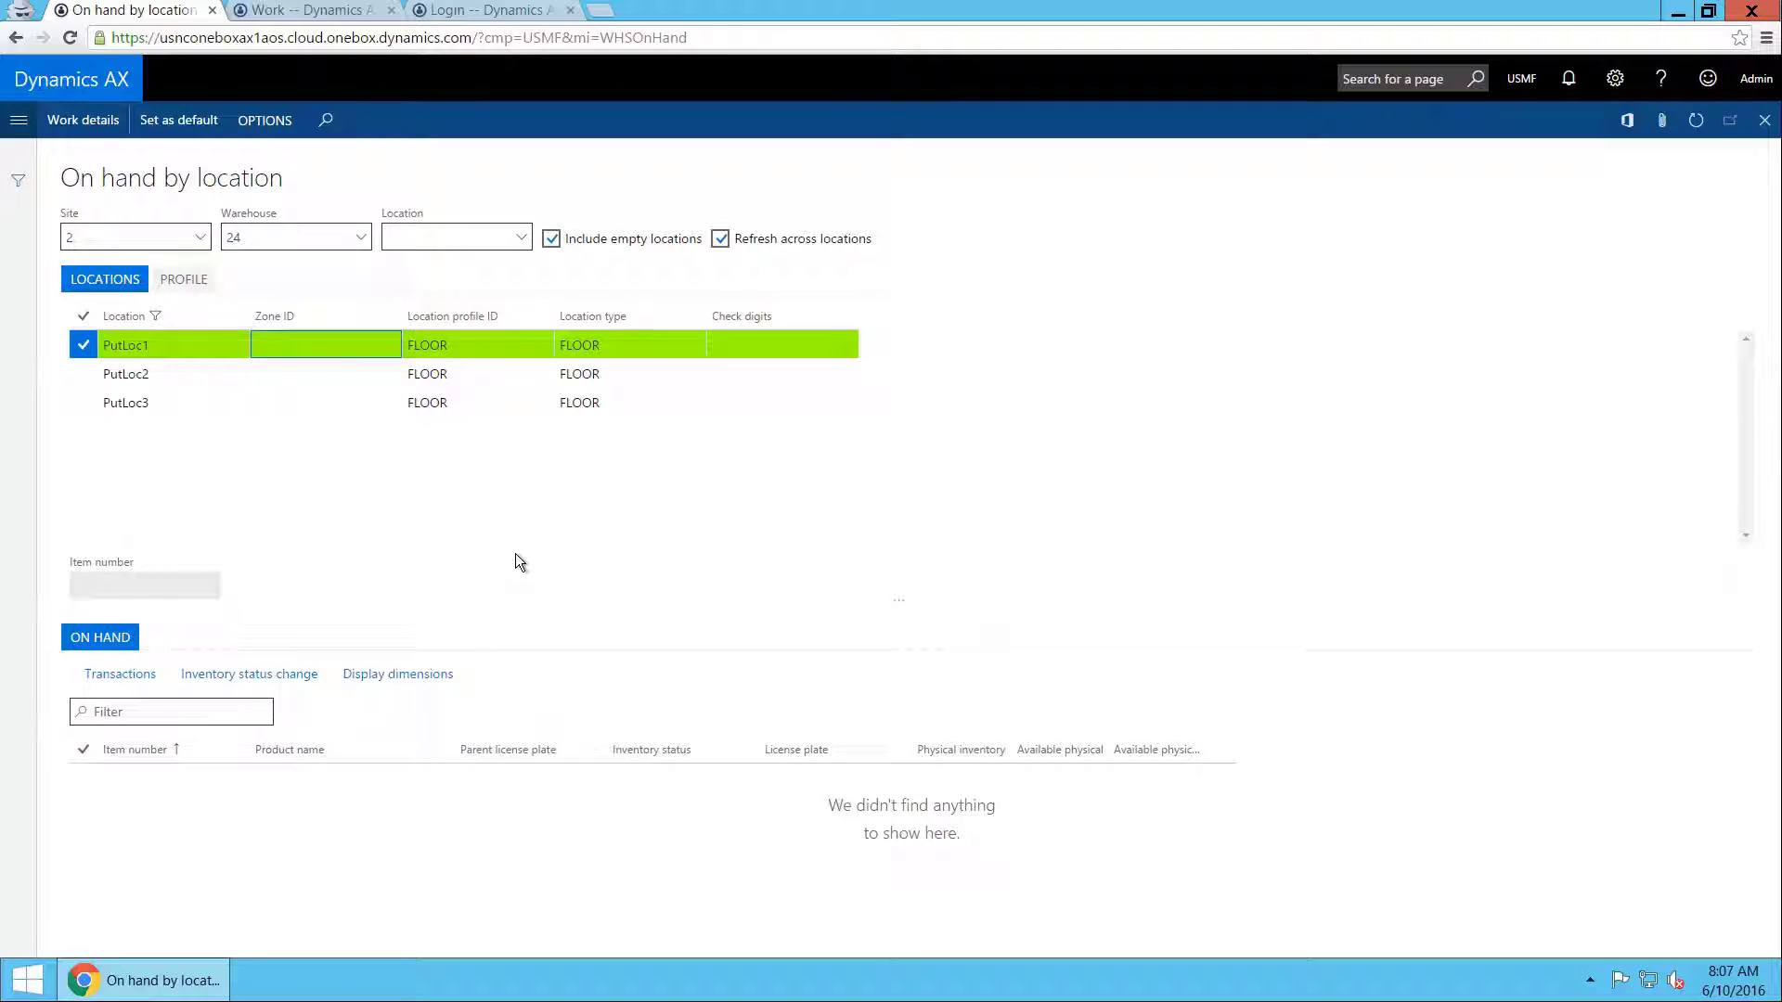
- Check on-hand stock at PutLoc2 and PutLoc3, then view the open work for warehouse 24
{"action": "left_click", "coordinate": [325, 385]}
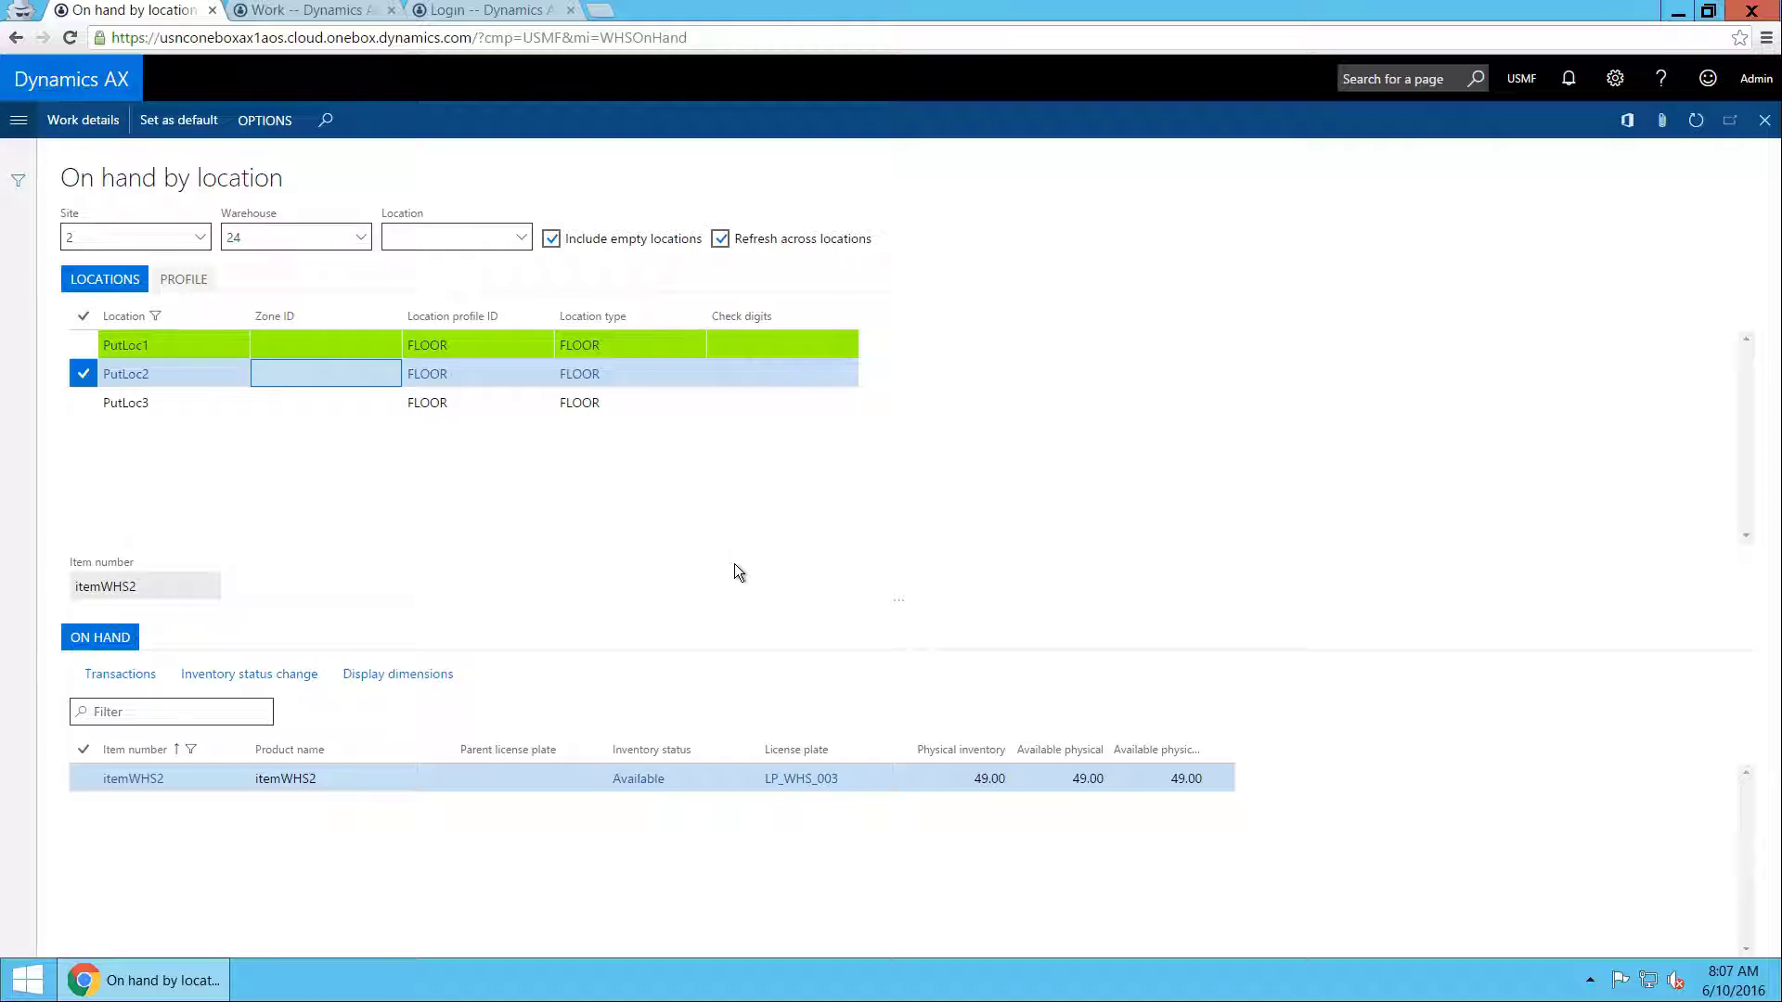
{"action": "left_click", "coordinate": [319, 405]}
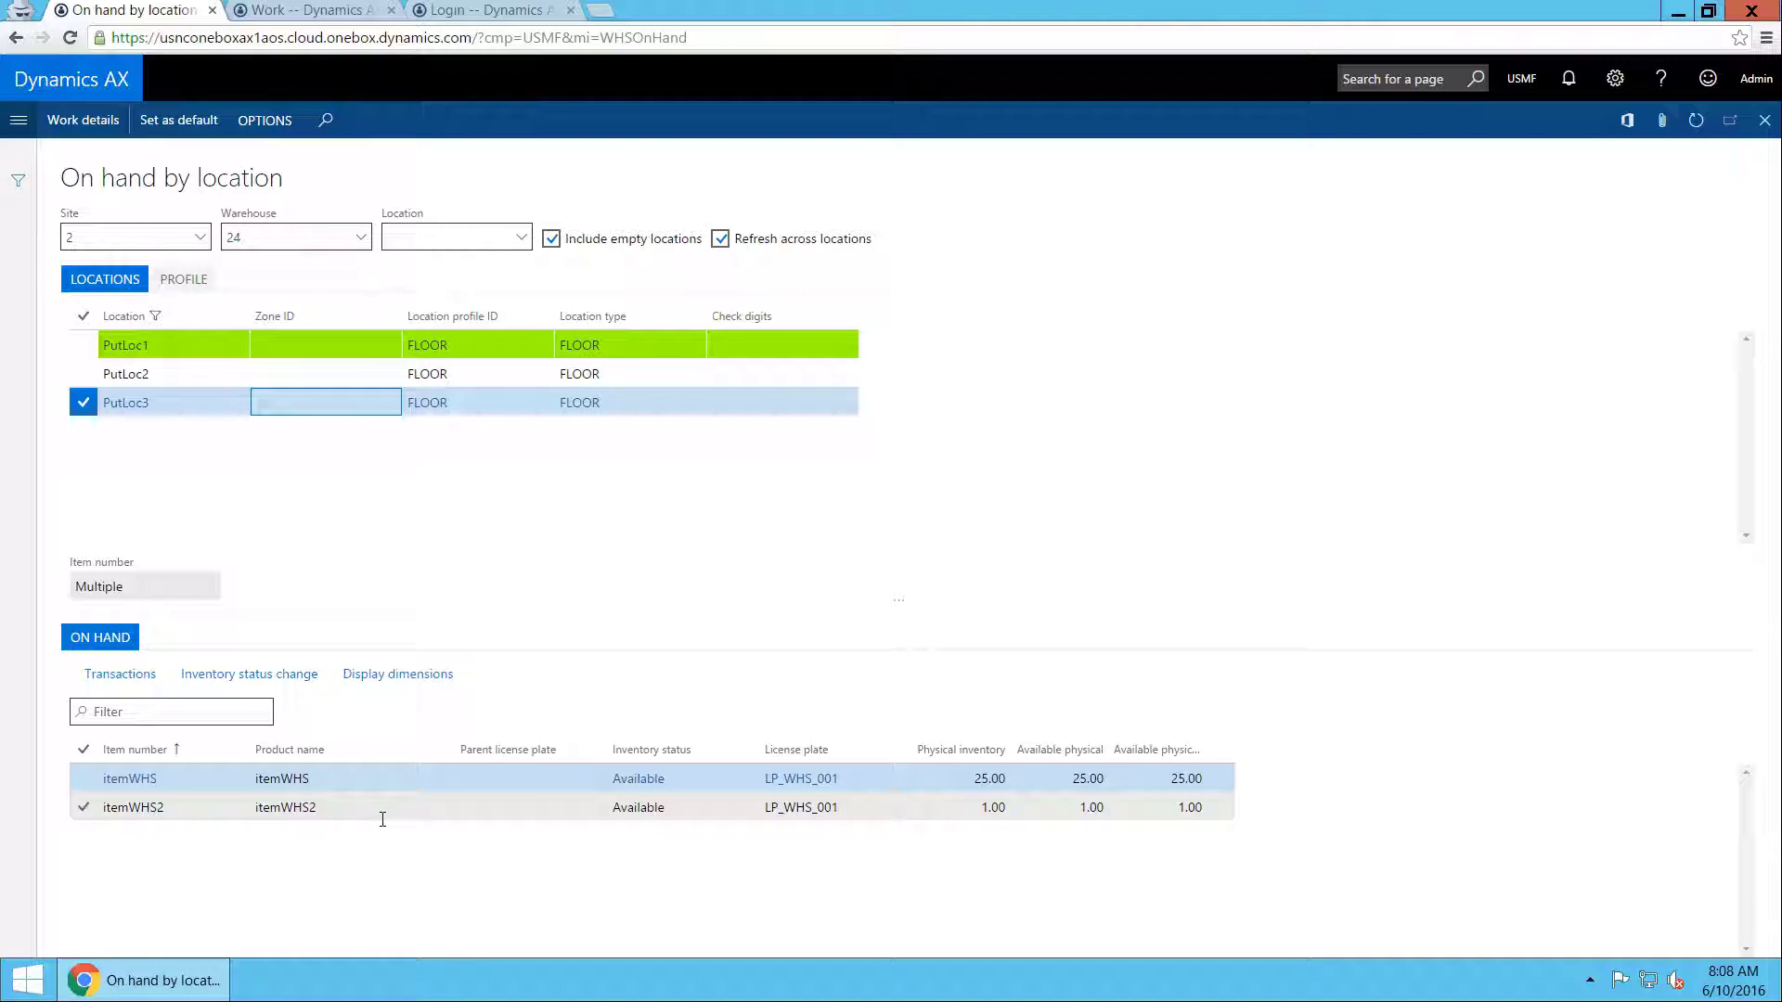
{"action": "left_click", "coordinate": [309, 9]}
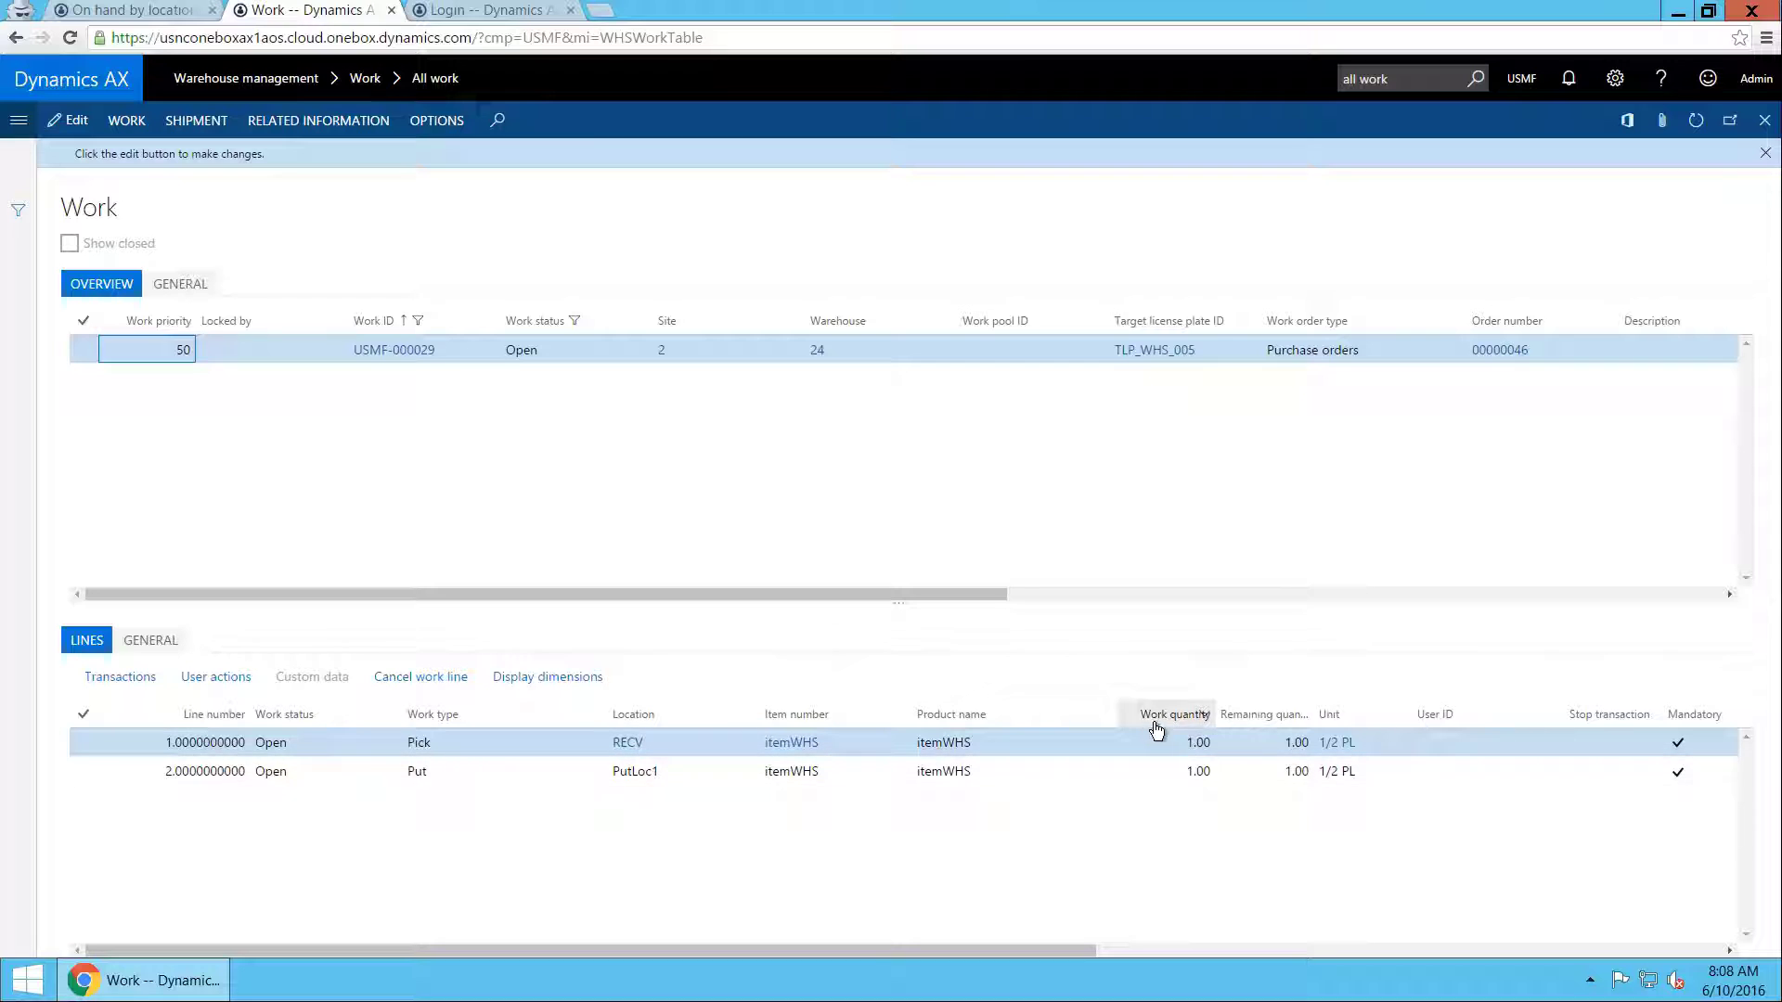
- Review work USMF-000029's pick line from RECV and its put line to PutLoc1
{"action": "left_click", "coordinate": [925, 770]}
{"action": "left_click", "coordinate": [651, 751]}
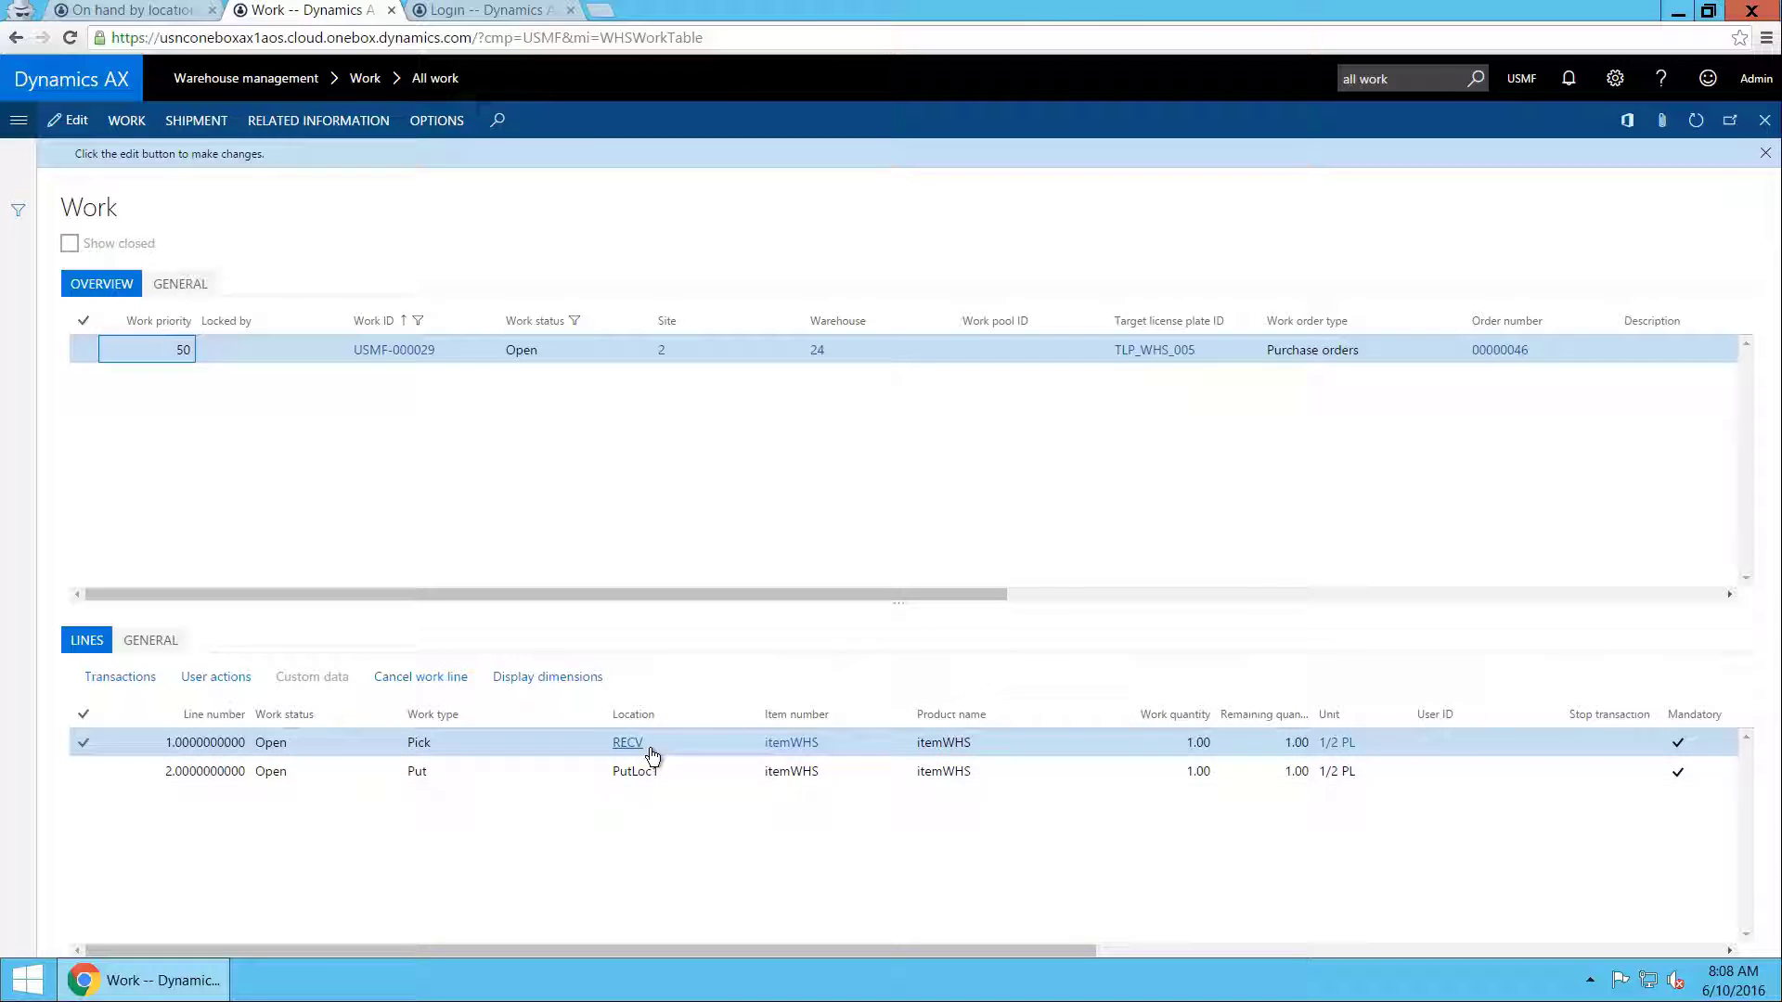
{"action": "left_click", "coordinate": [612, 777]}
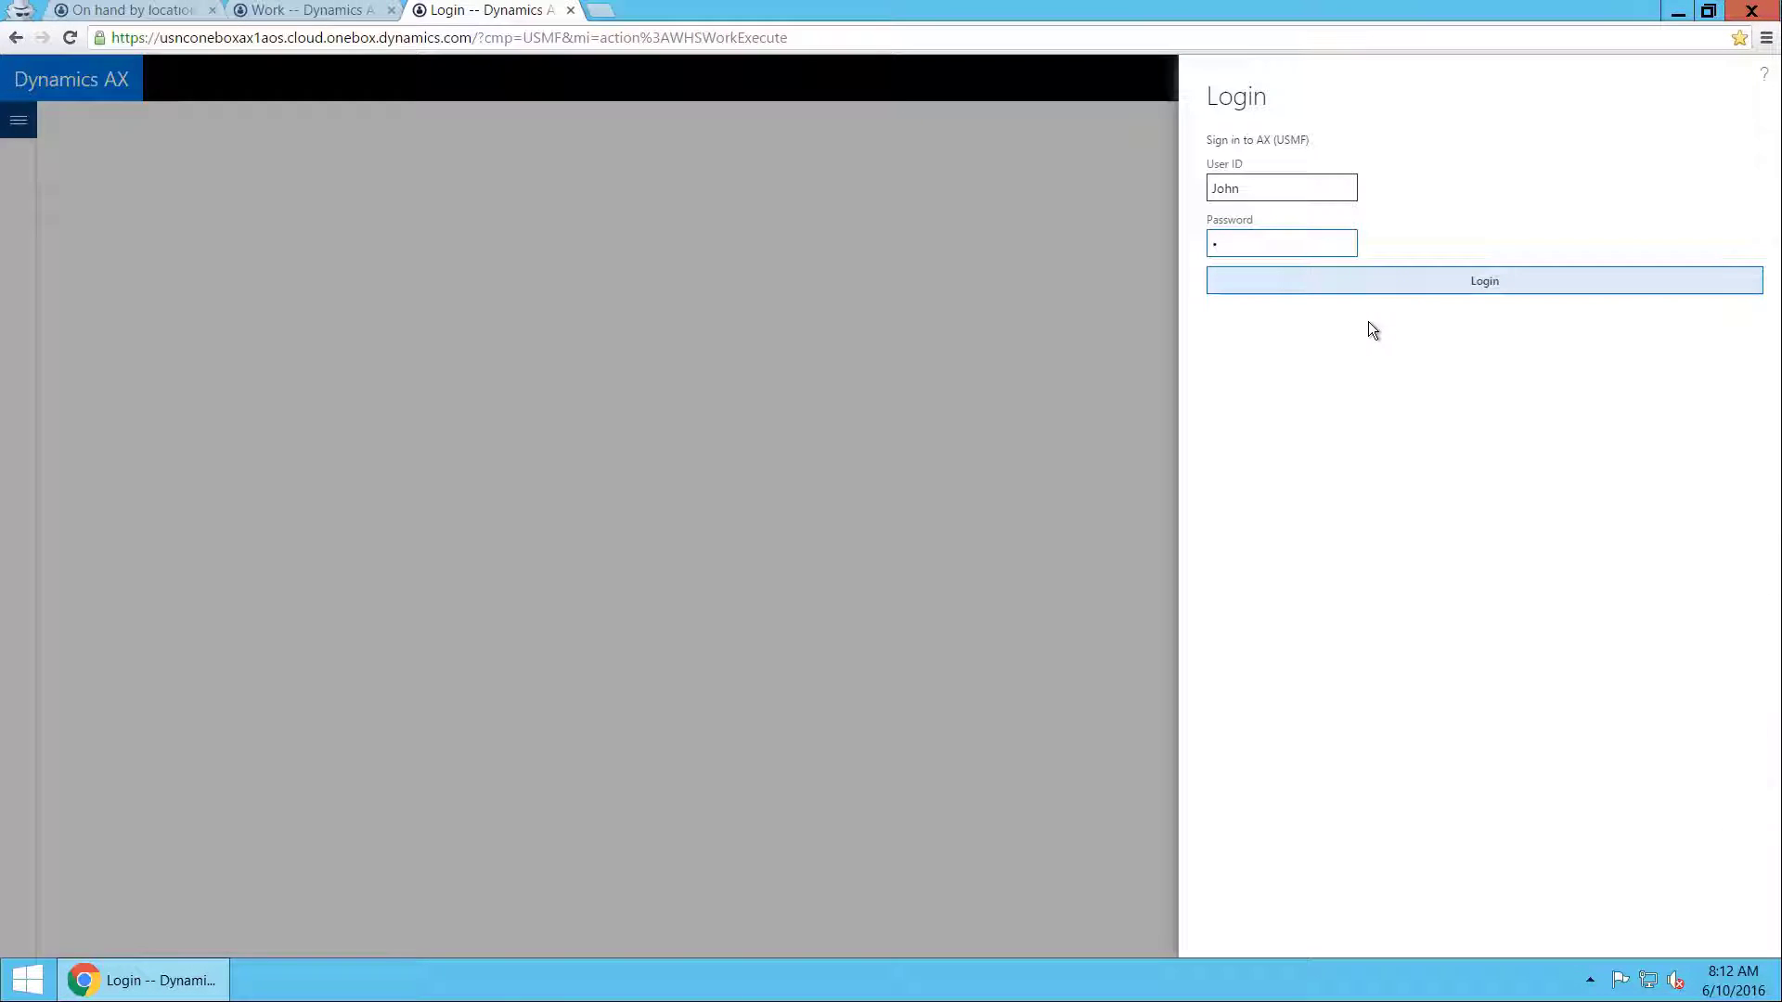
- Sign in and pick license plate TLP_WHS_005 from RECV through Purchase Put-away
{"action": "left_click", "coordinate": [1441, 295]}
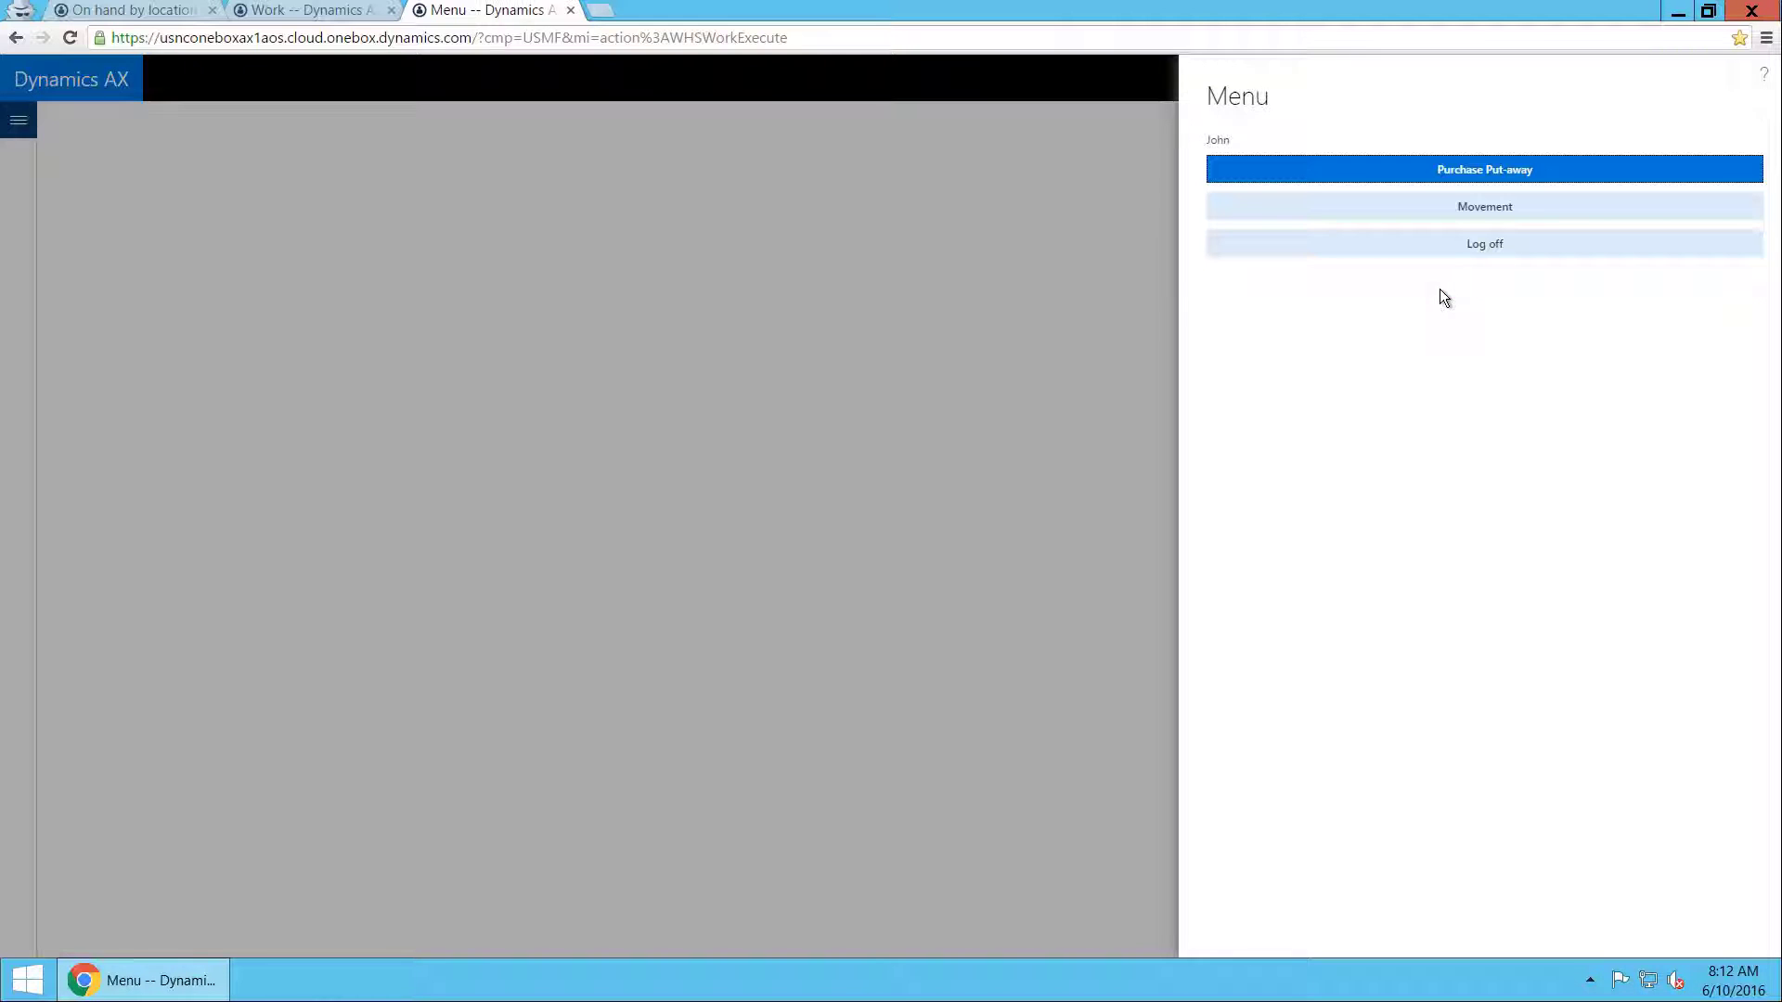
{"action": "left_click", "coordinate": [1622, 173]}
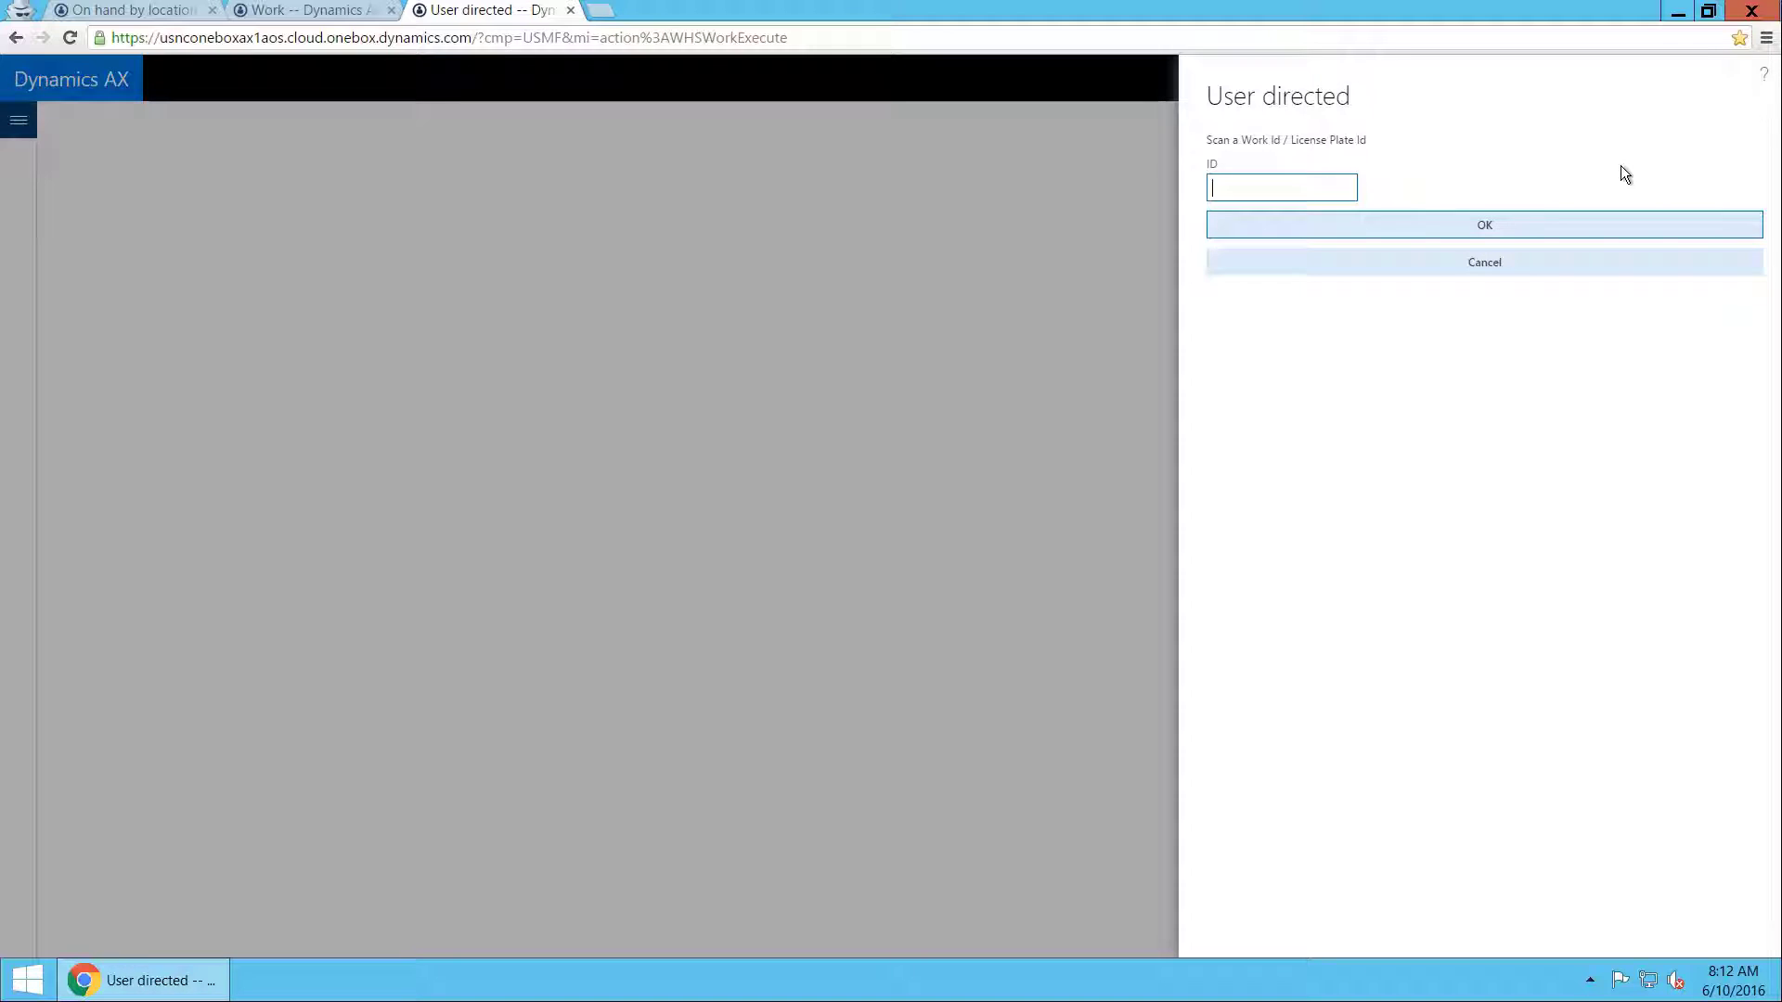
{"action": "type", "text": "TLP_WHS_005"}
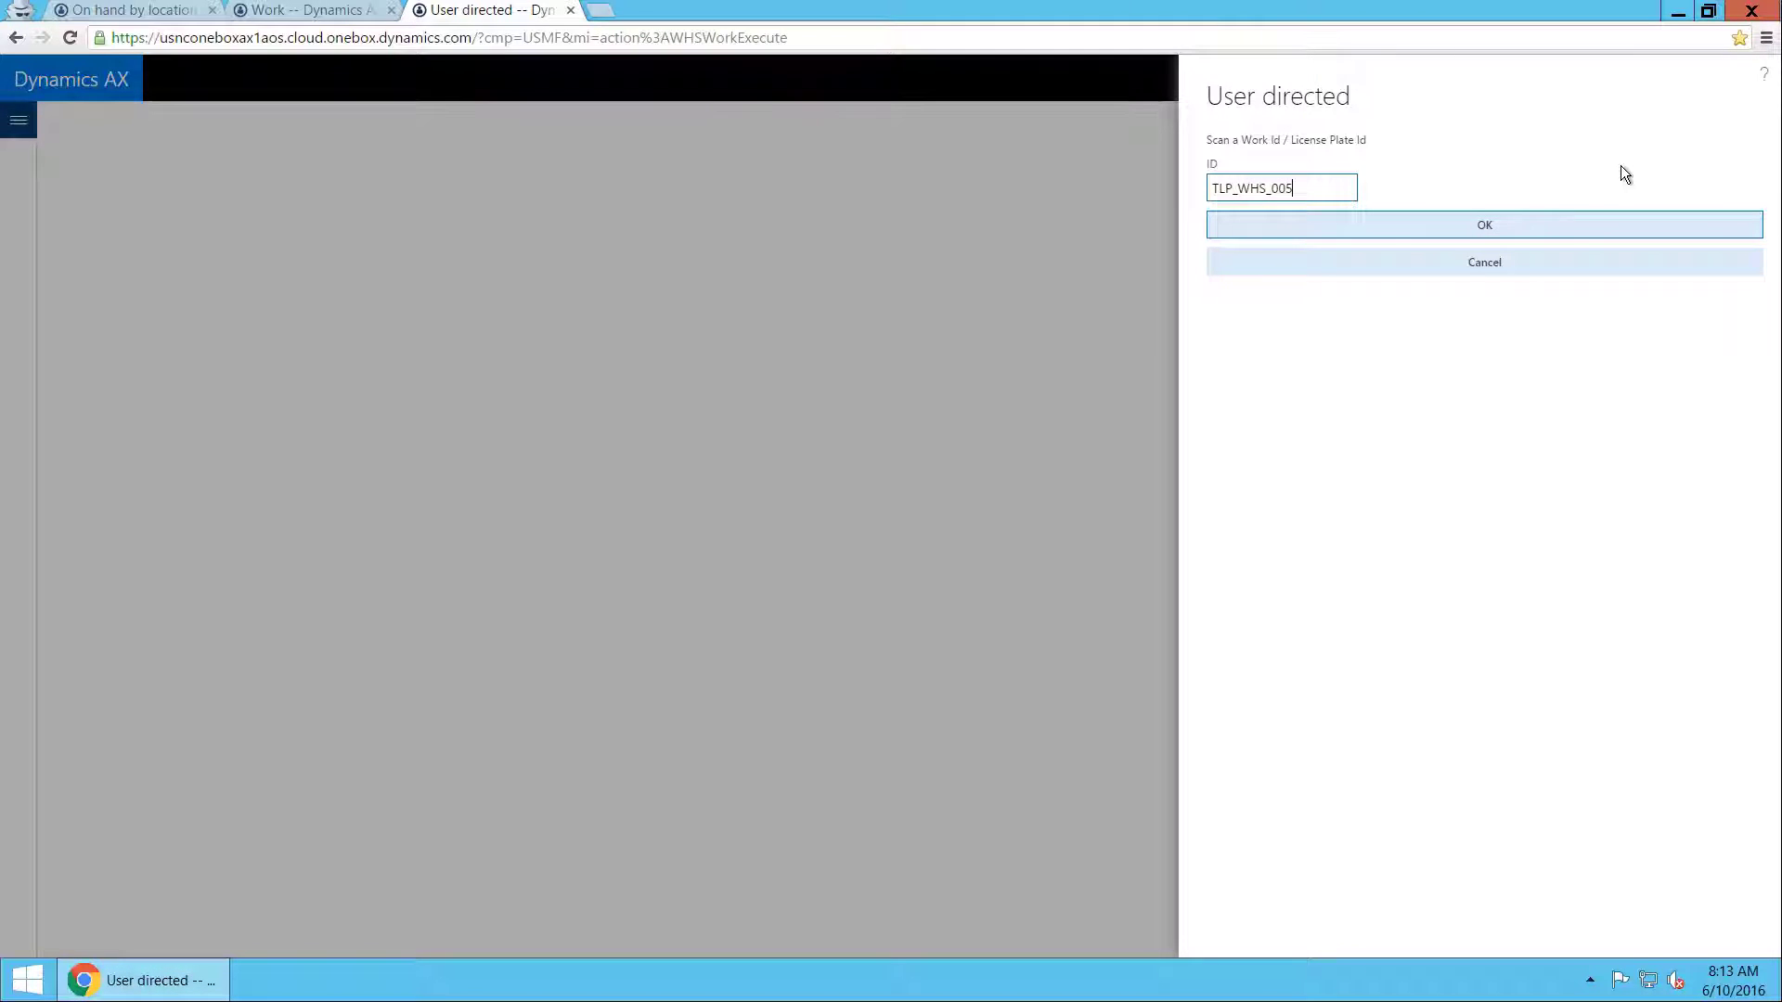
{"action": "key", "text": "Return"}
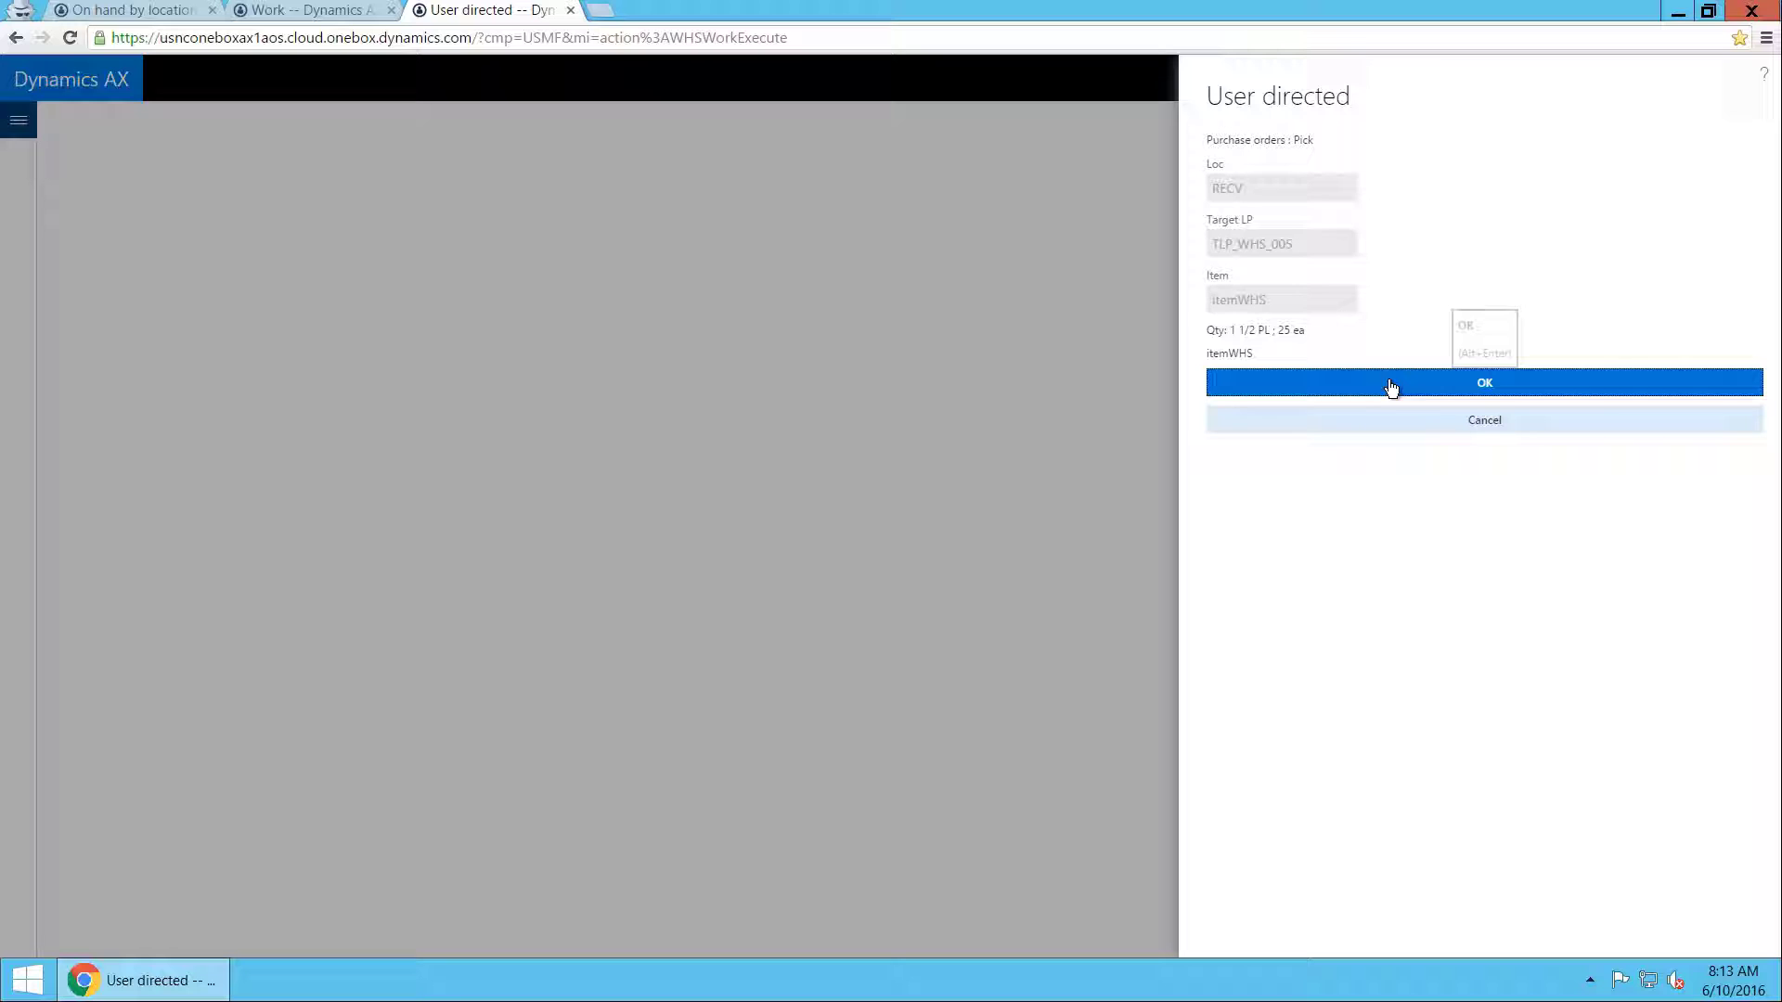
{"action": "left_click", "coordinate": [1445, 382]}
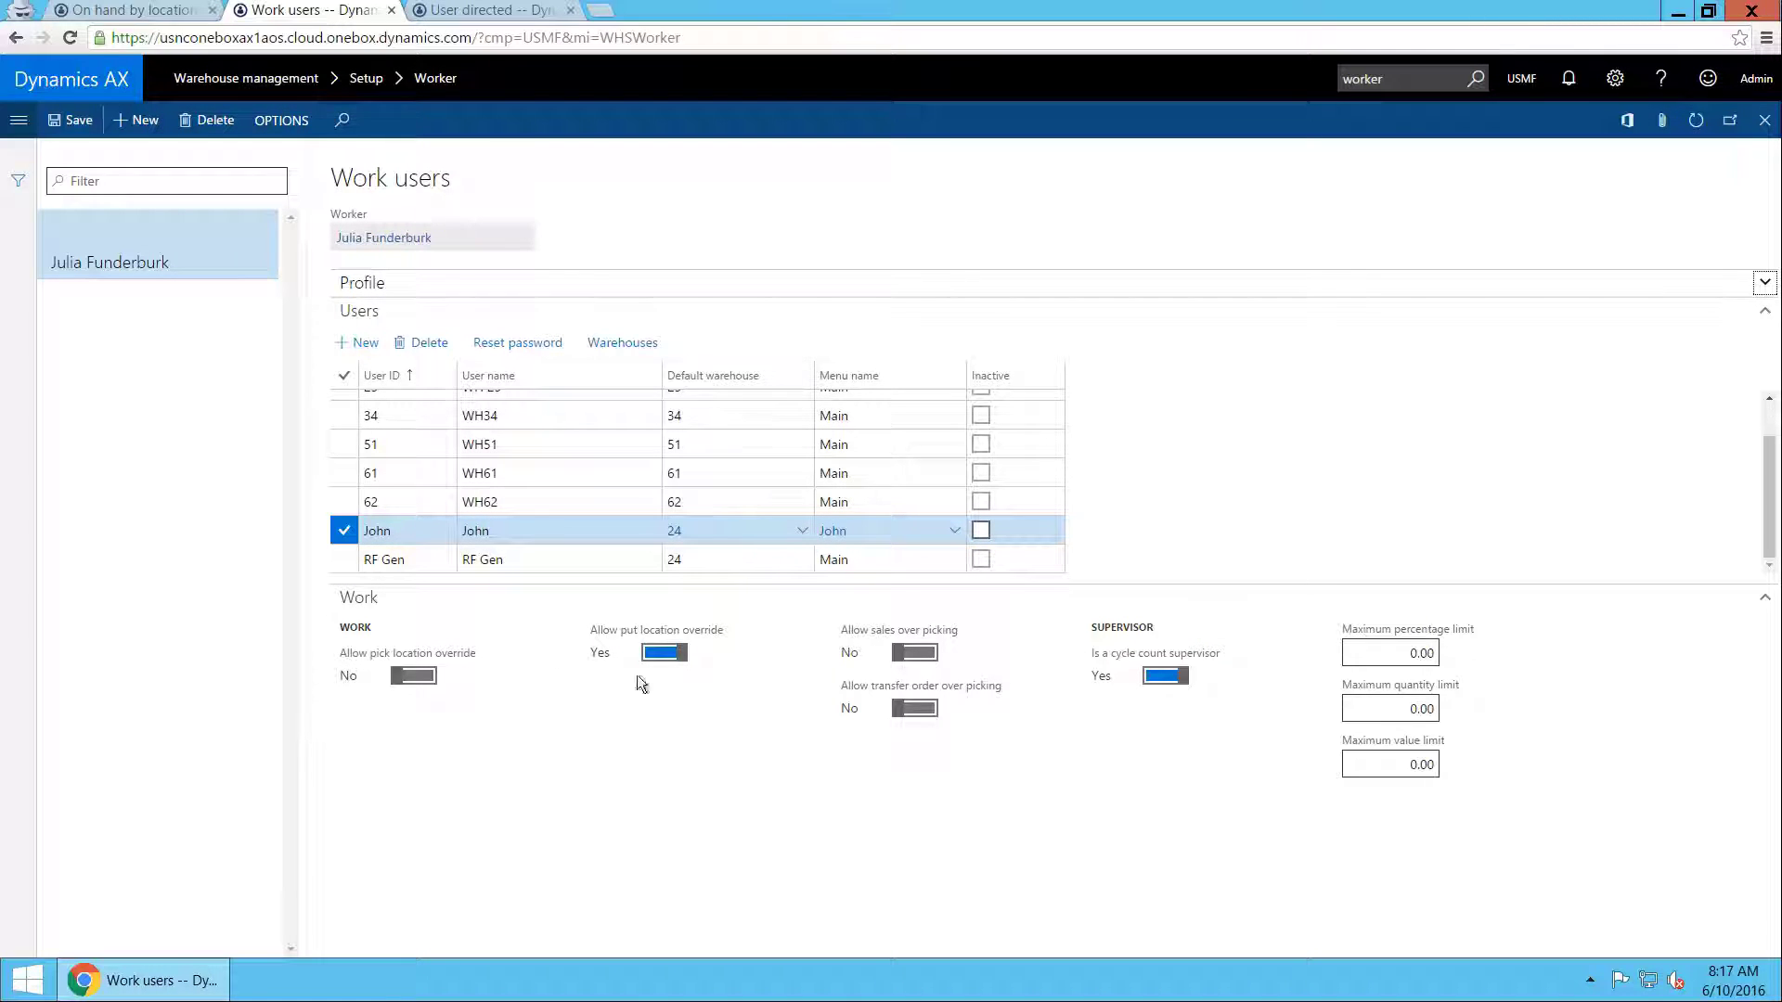
- Return to the mobile put-away session showing the Put of TLP_WHS_005 to PutLoc1
{"action": "left_click", "coordinate": [493, 13]}
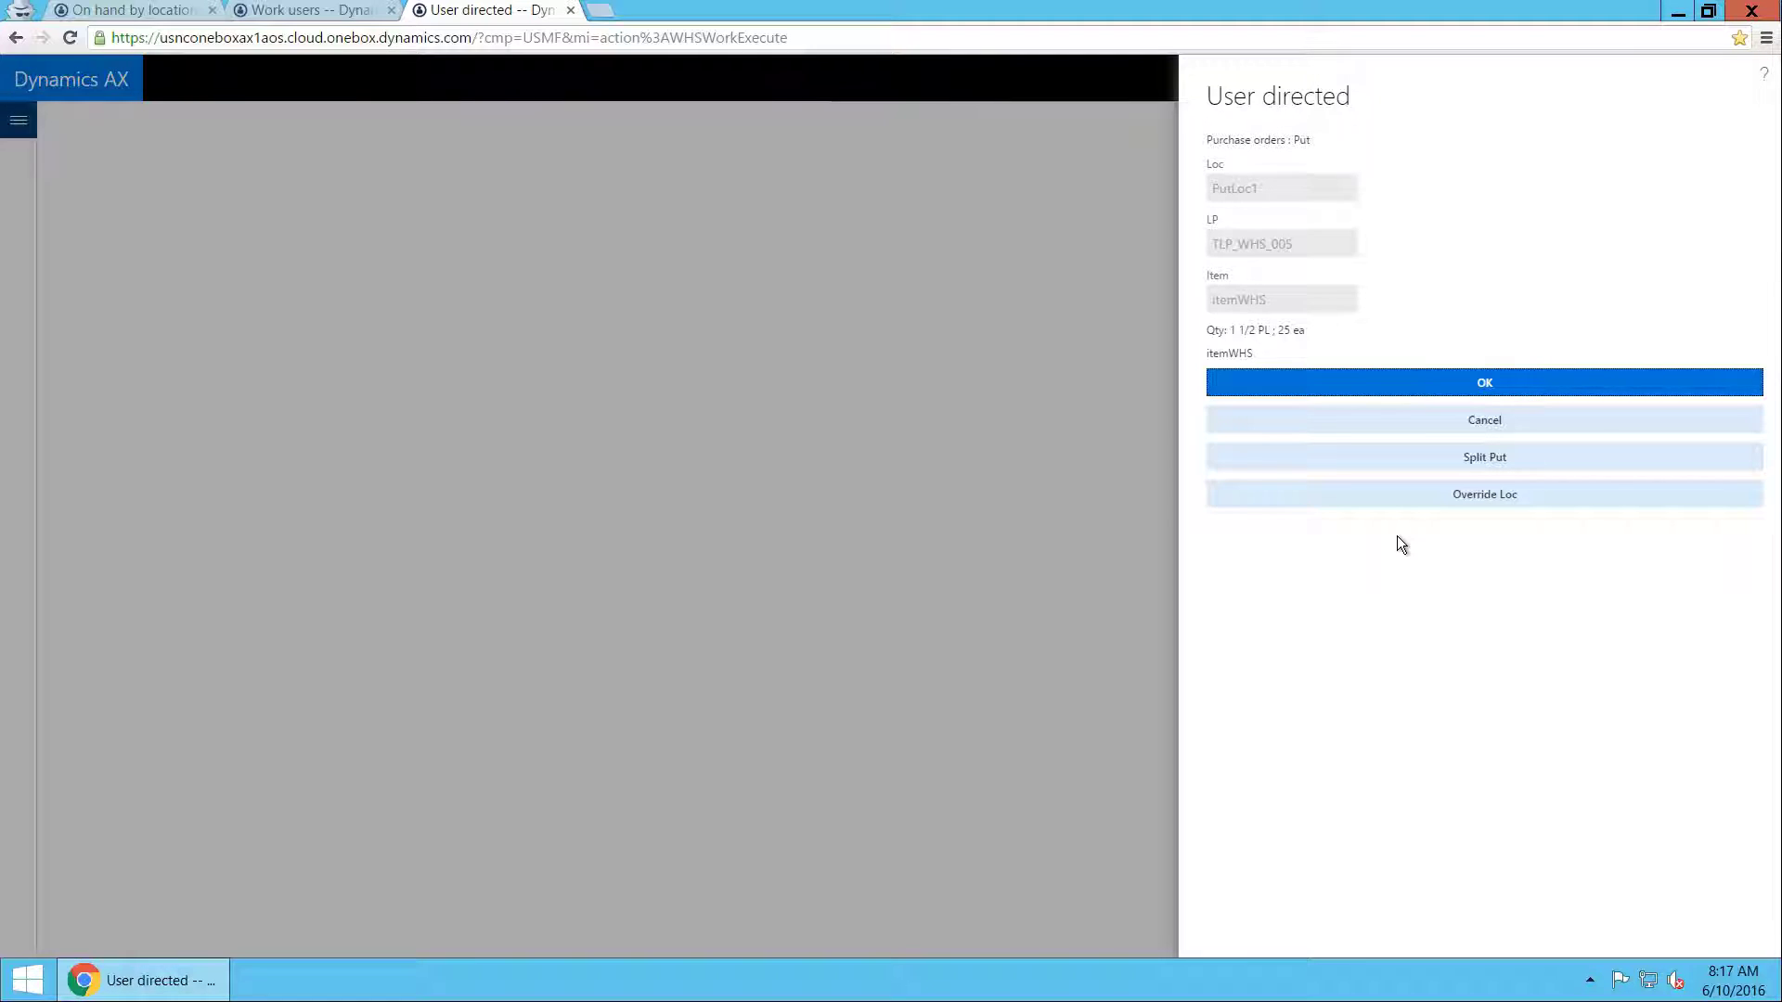
- Override the put location from PutLoc1 to PutLoc3 with reason Better Put Loc found
{"action": "left_click", "coordinate": [1473, 499]}
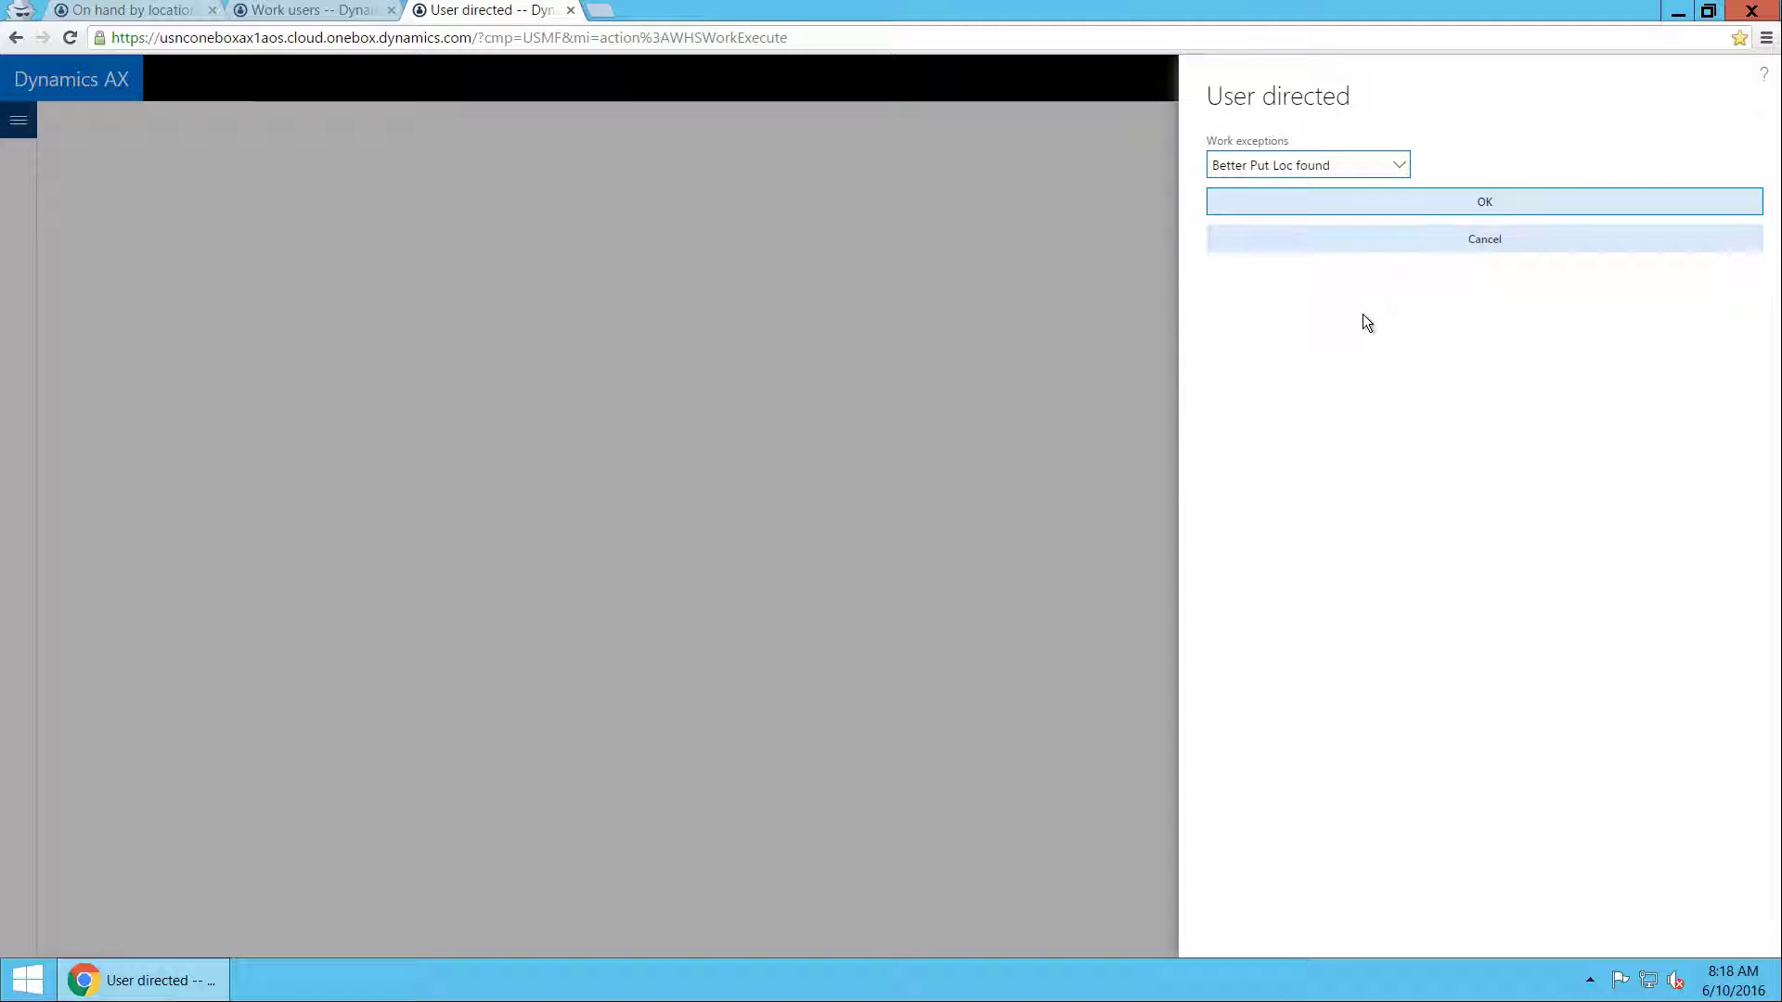
{"action": "left_click", "coordinate": [1539, 203]}
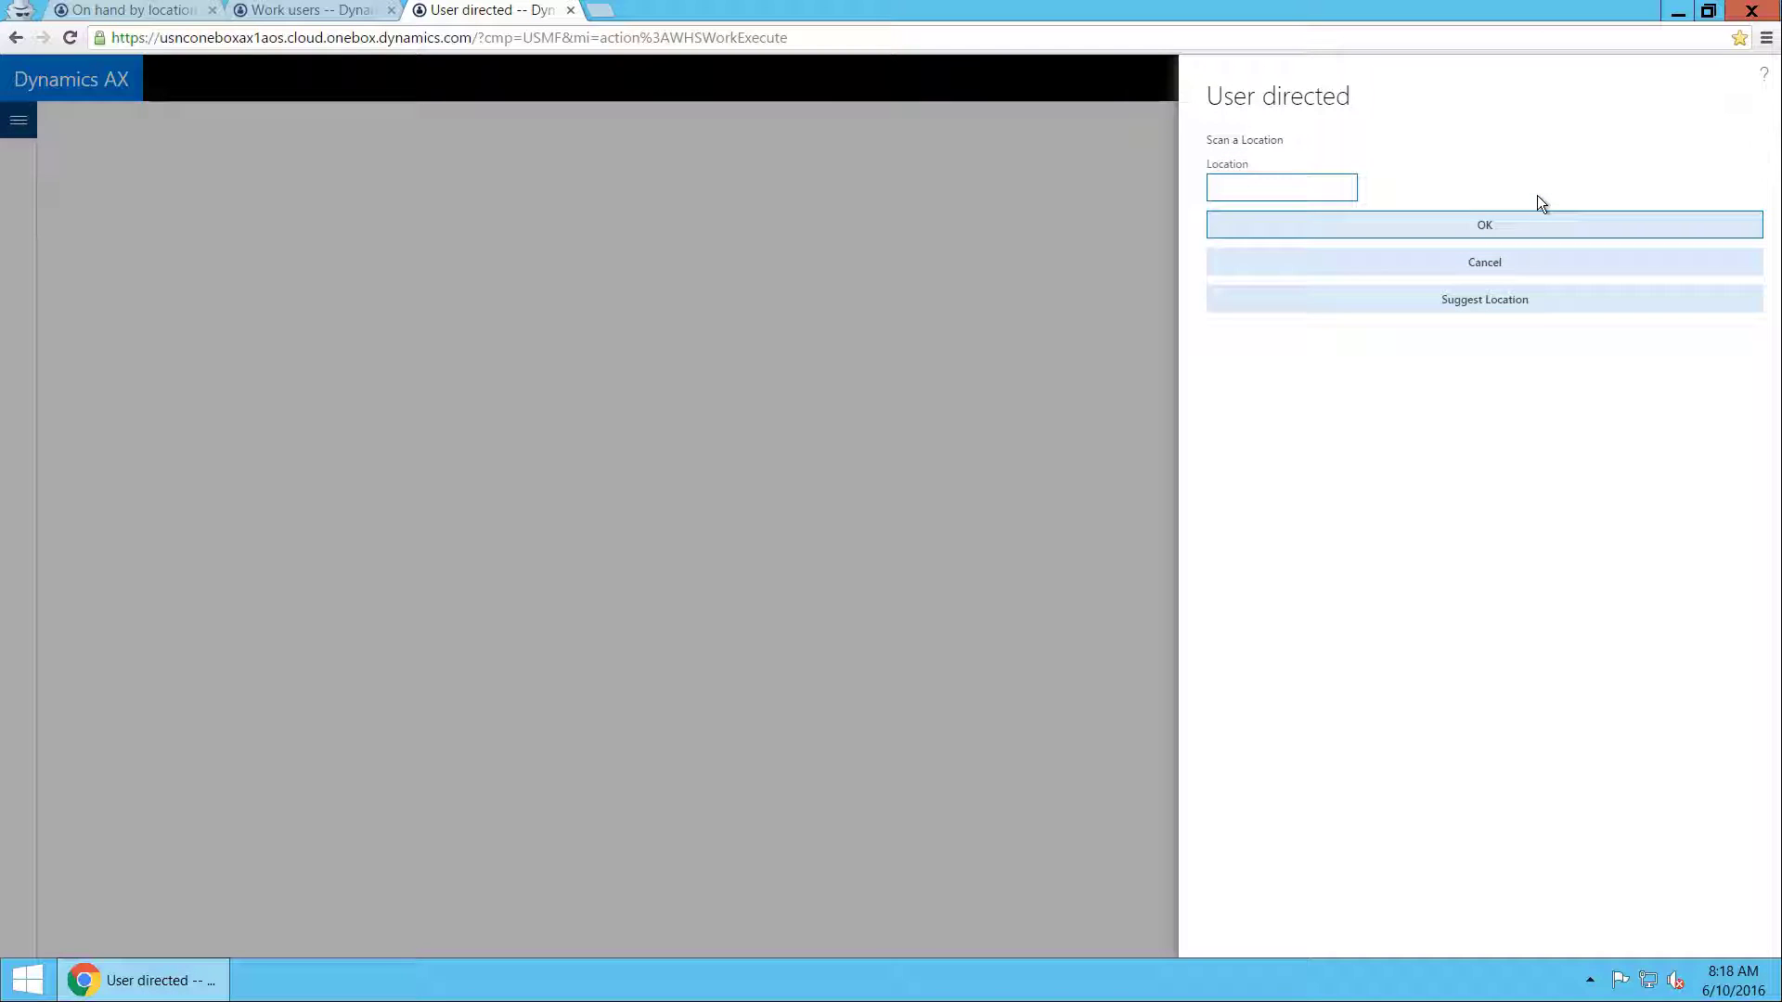
{"action": "type", "text": "PutLoc3"}
{"action": "key", "text": "Return"}
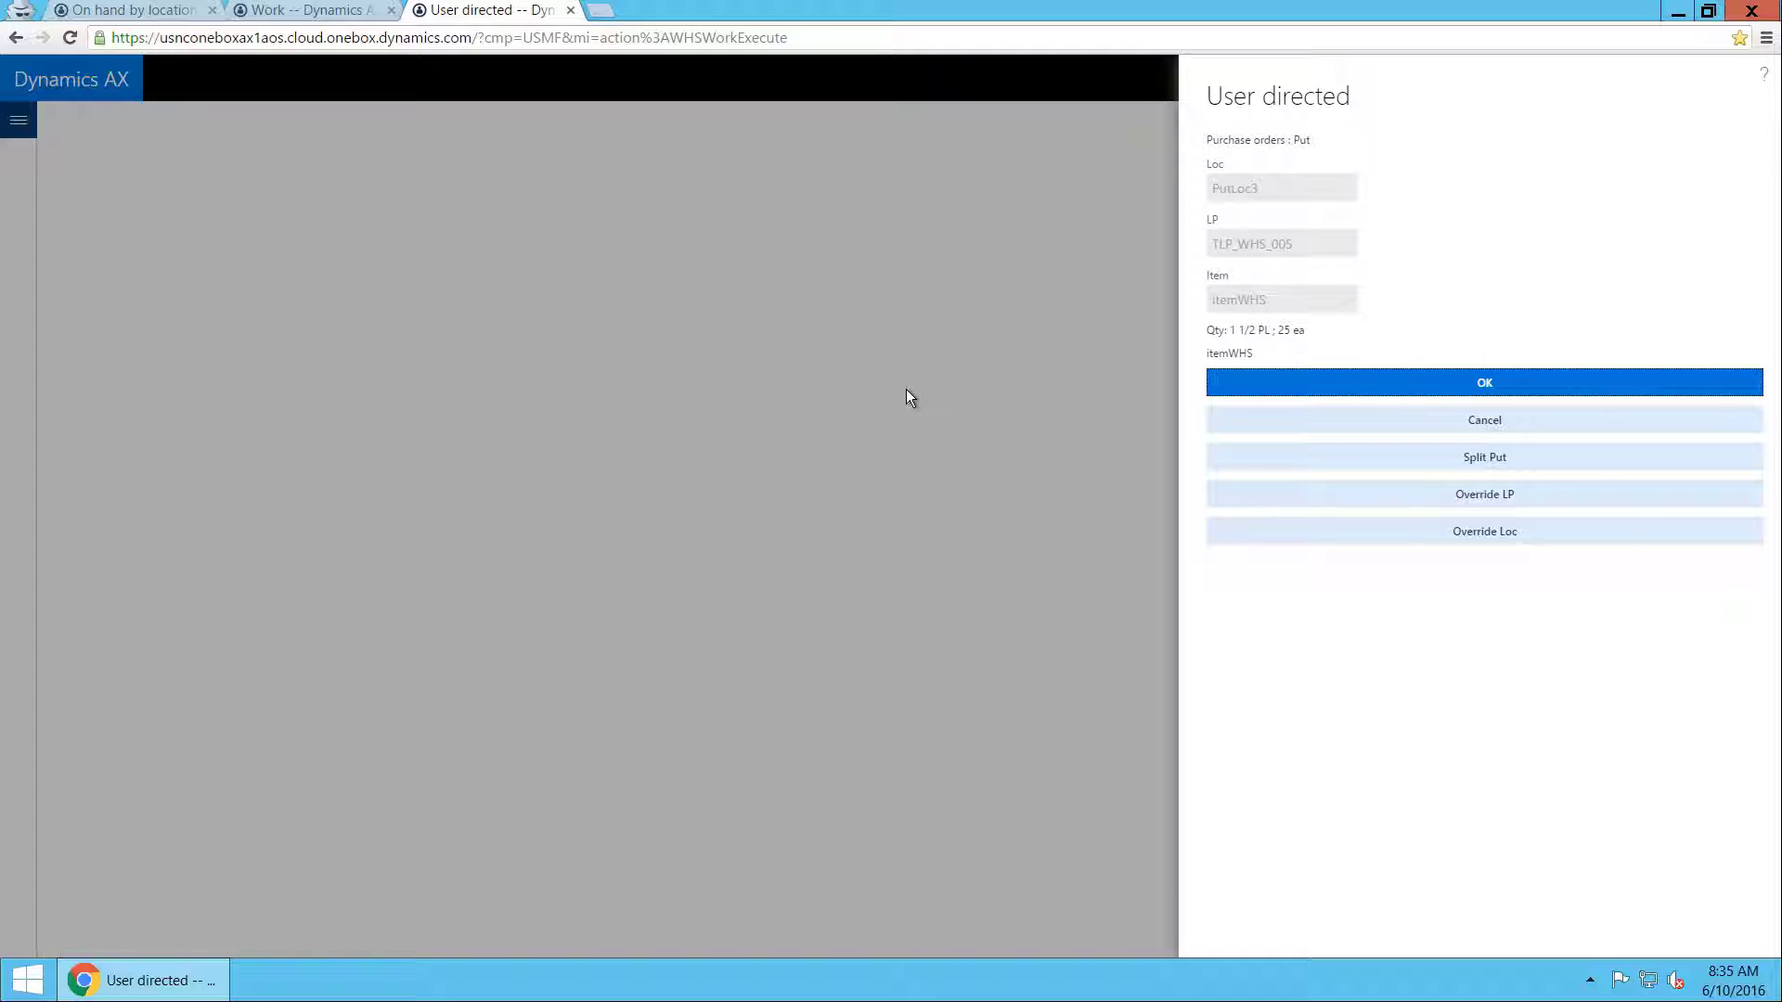
- Cancel the mobile put, refresh the work to confirm PutLoc3, and look up the user location's on-hand
{"action": "left_click", "coordinate": [1293, 419]}
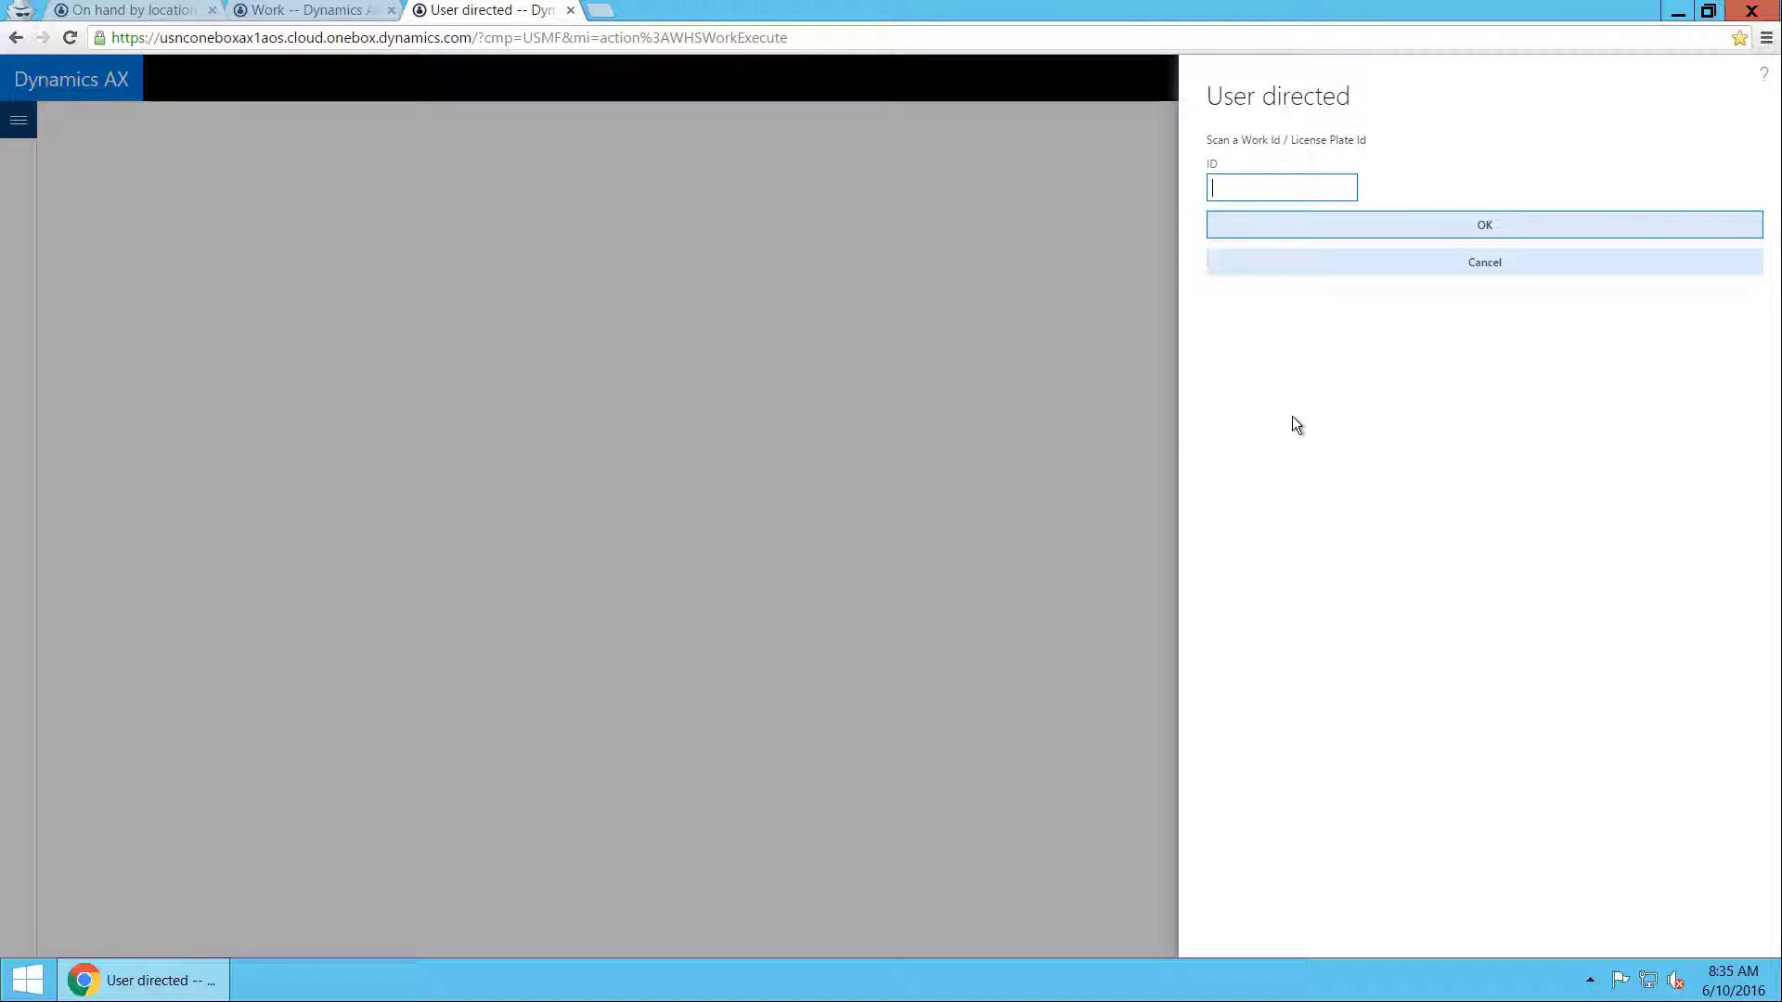
{"action": "left_click", "coordinate": [306, 15]}
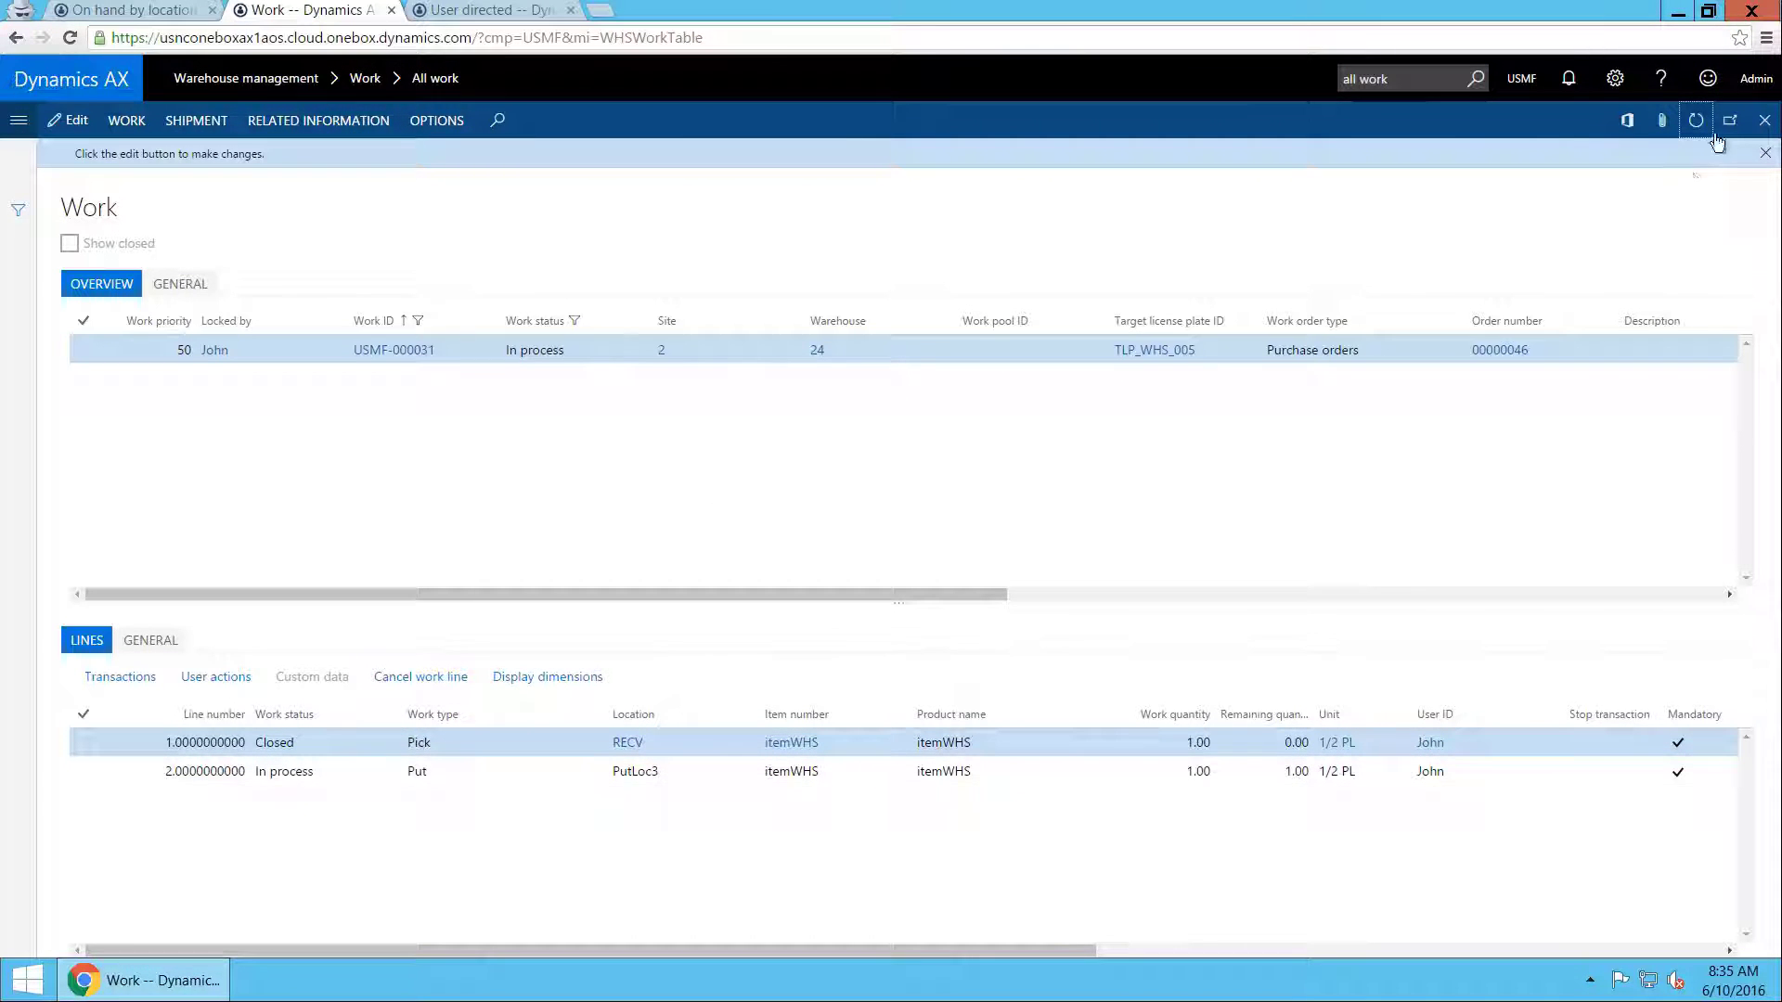
{"action": "left_click", "coordinate": [1696, 126]}
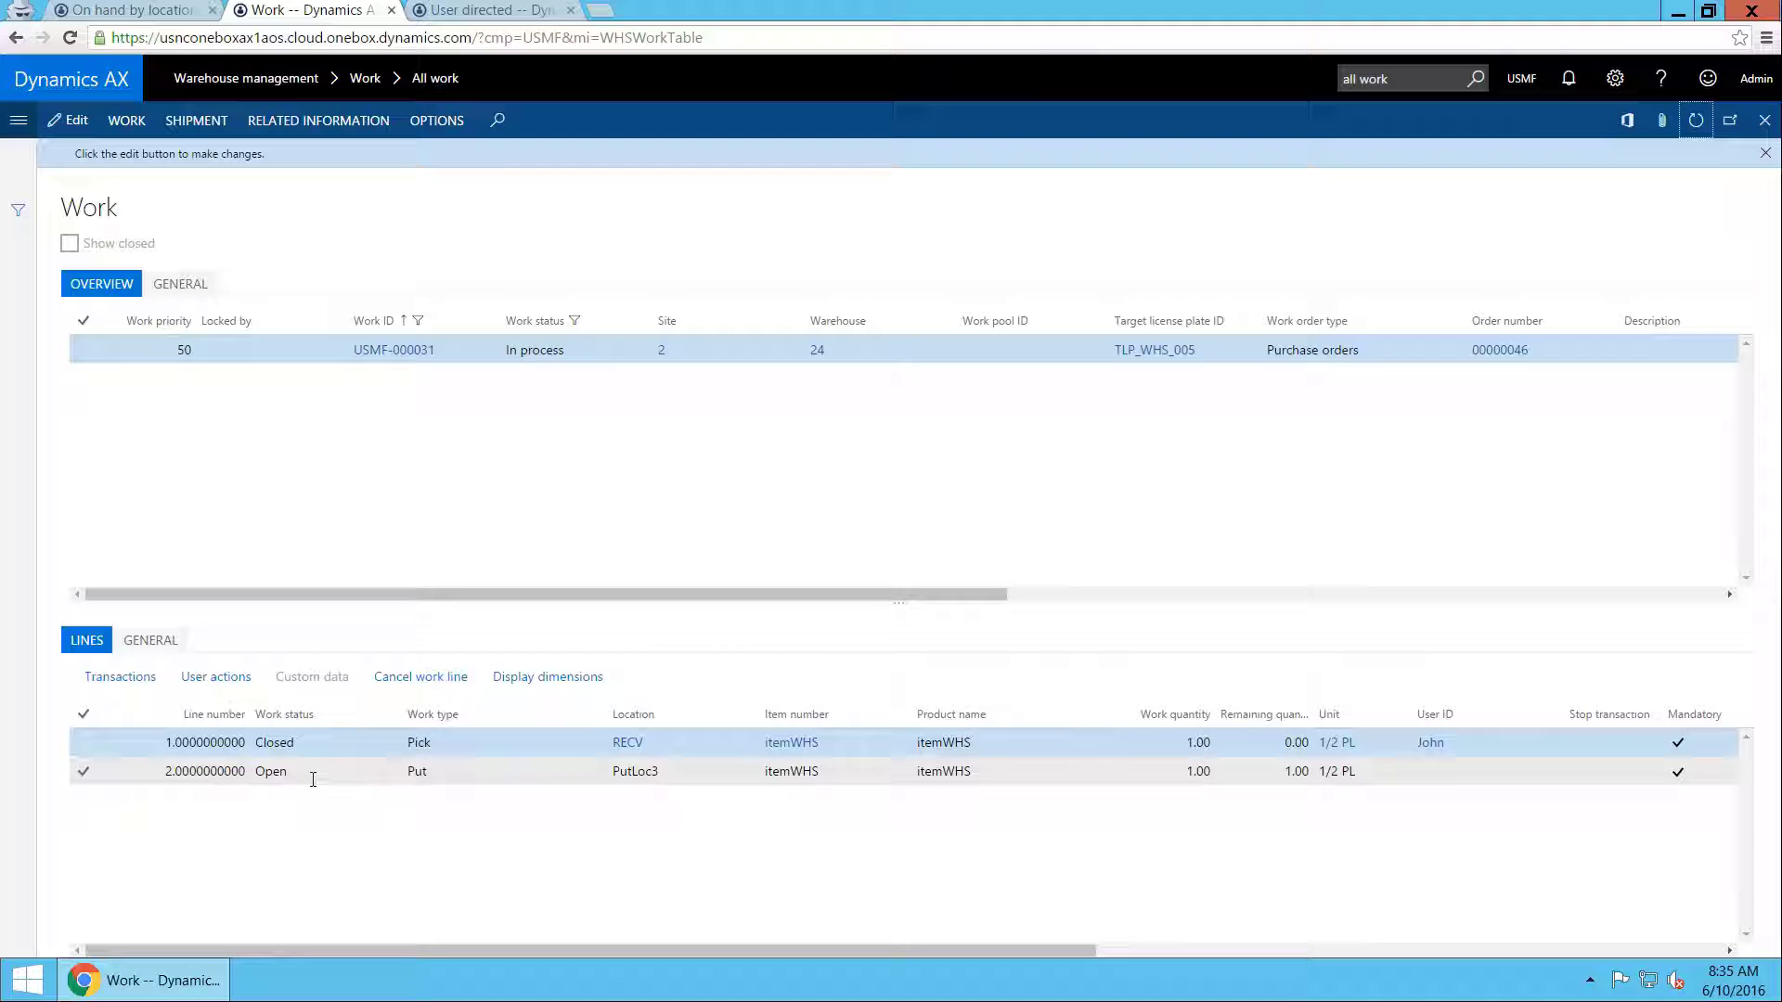
{"action": "left_click", "coordinate": [154, 13]}
{"action": "type", "text": "John"}
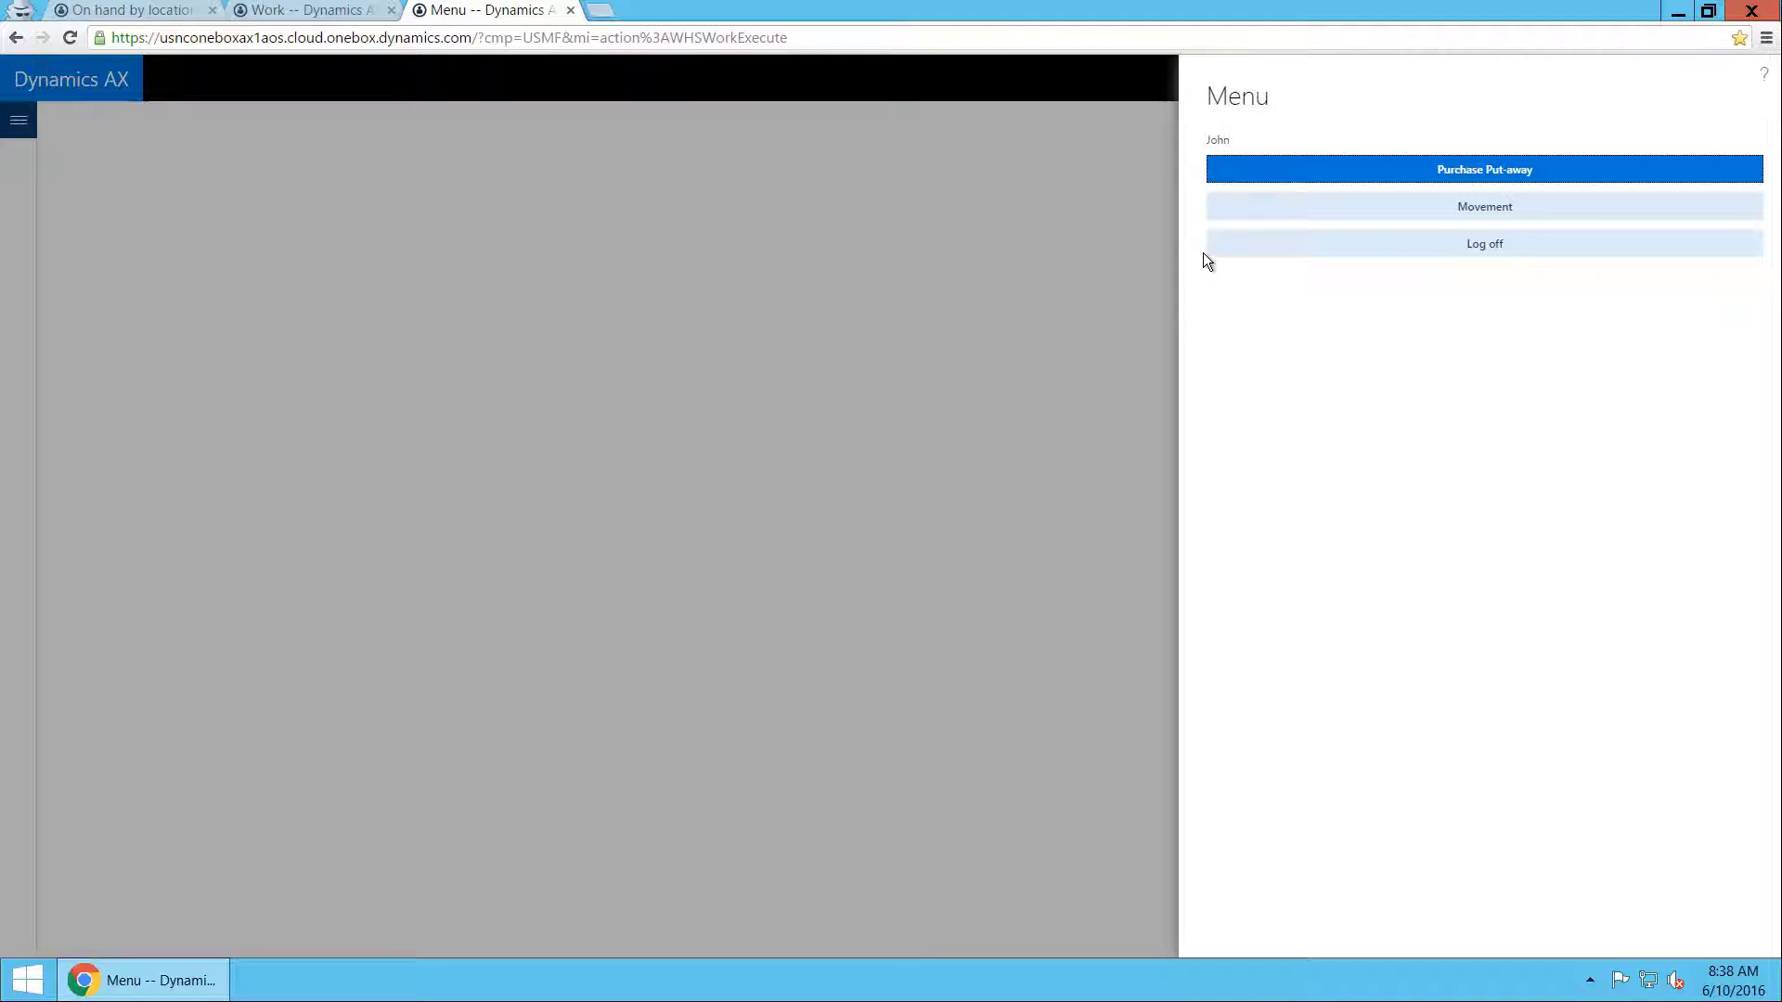
- Start a mobile movement of one itemWHS2 from source location PutLoc3
{"action": "left_click", "coordinate": [1310, 209]}
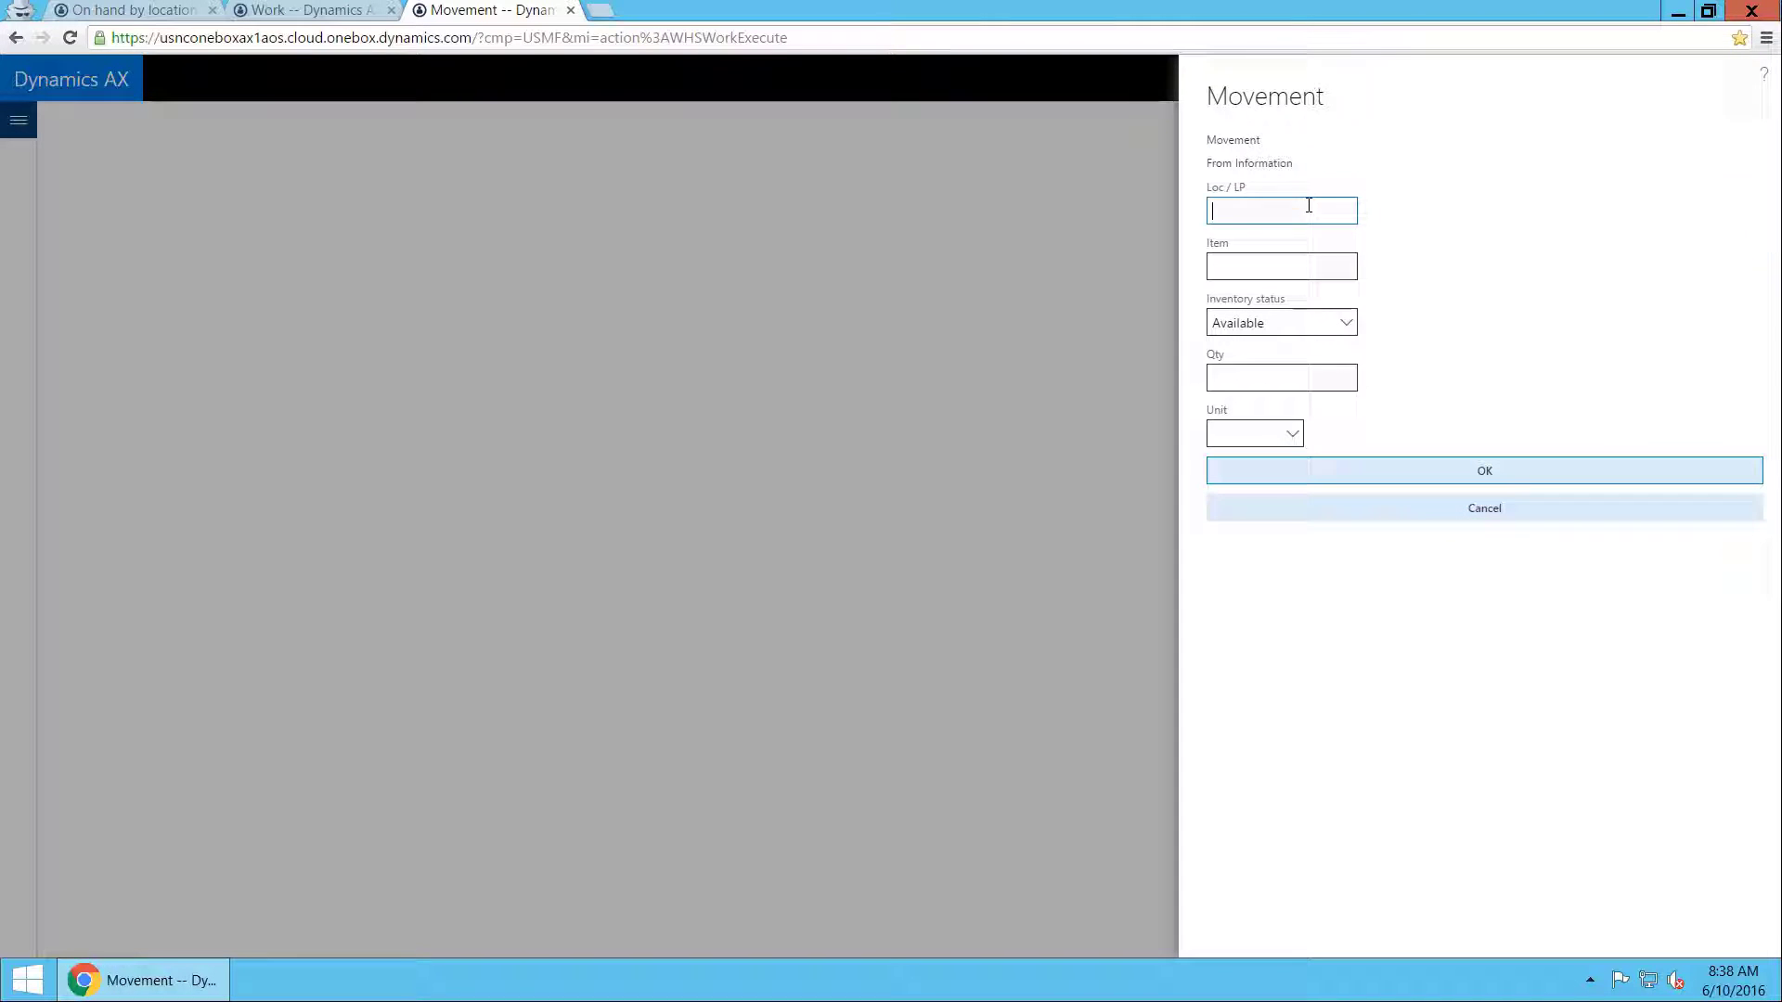
{"action": "type", "text": "PutLoc3"}
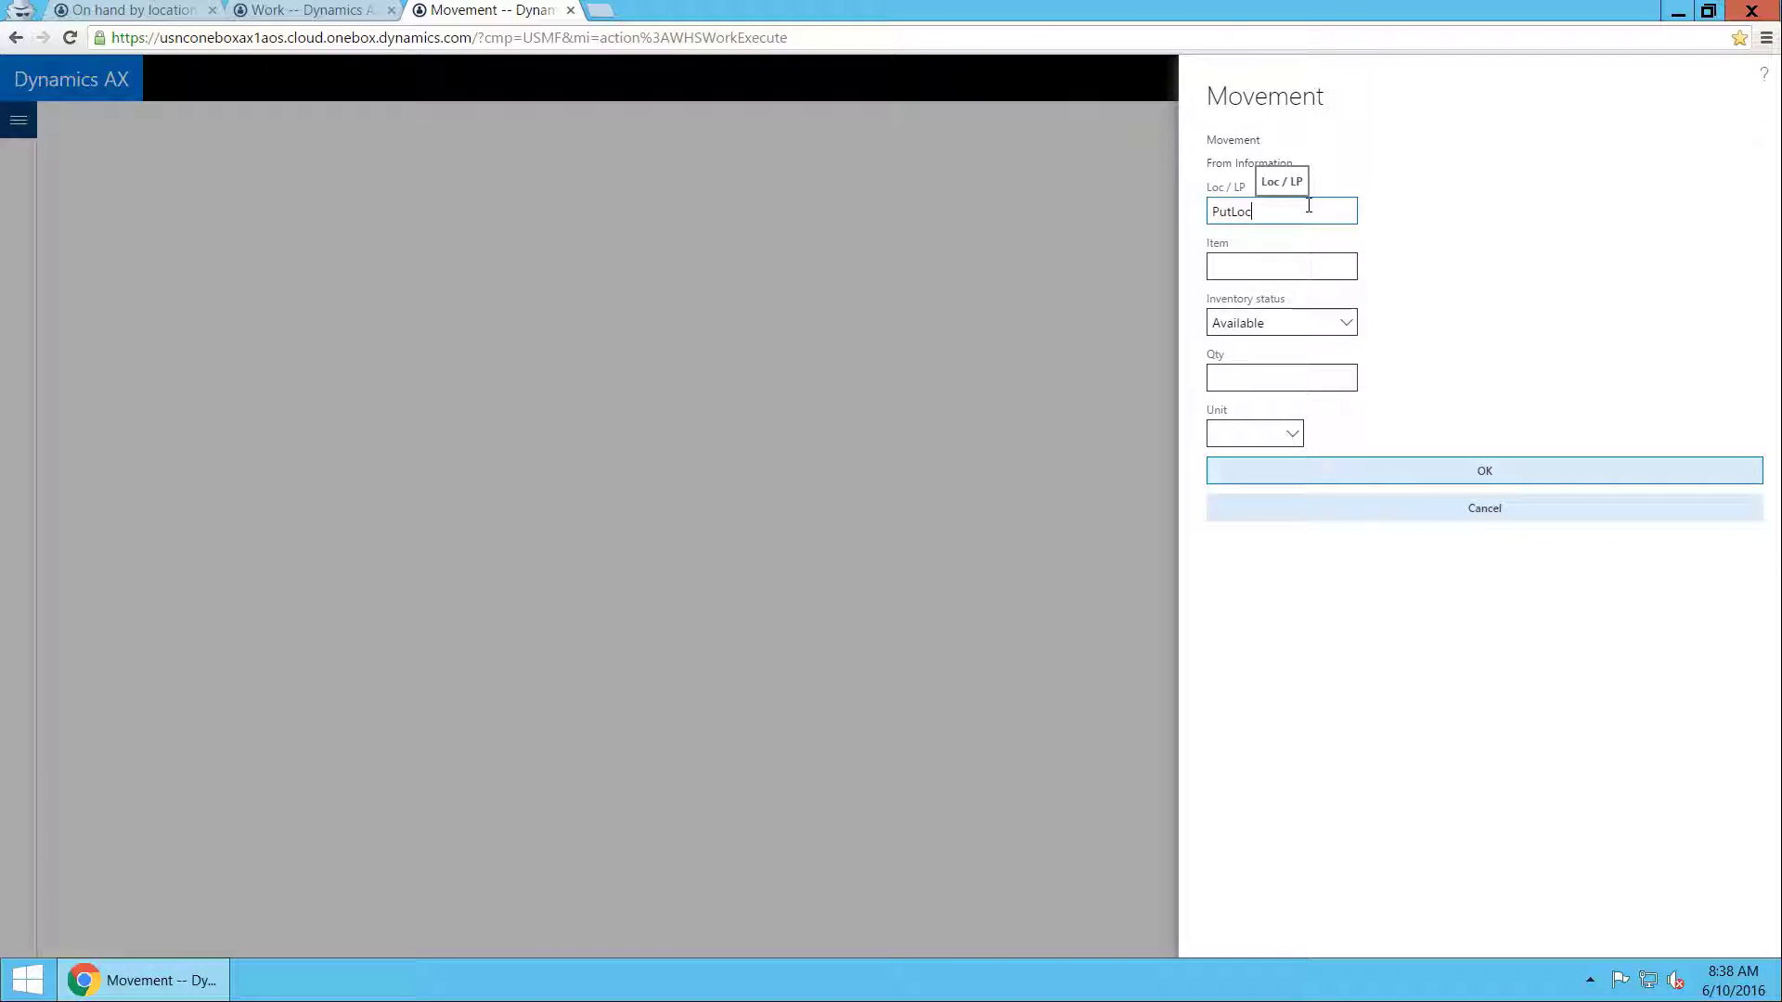
{"action": "key", "text": "Return"}
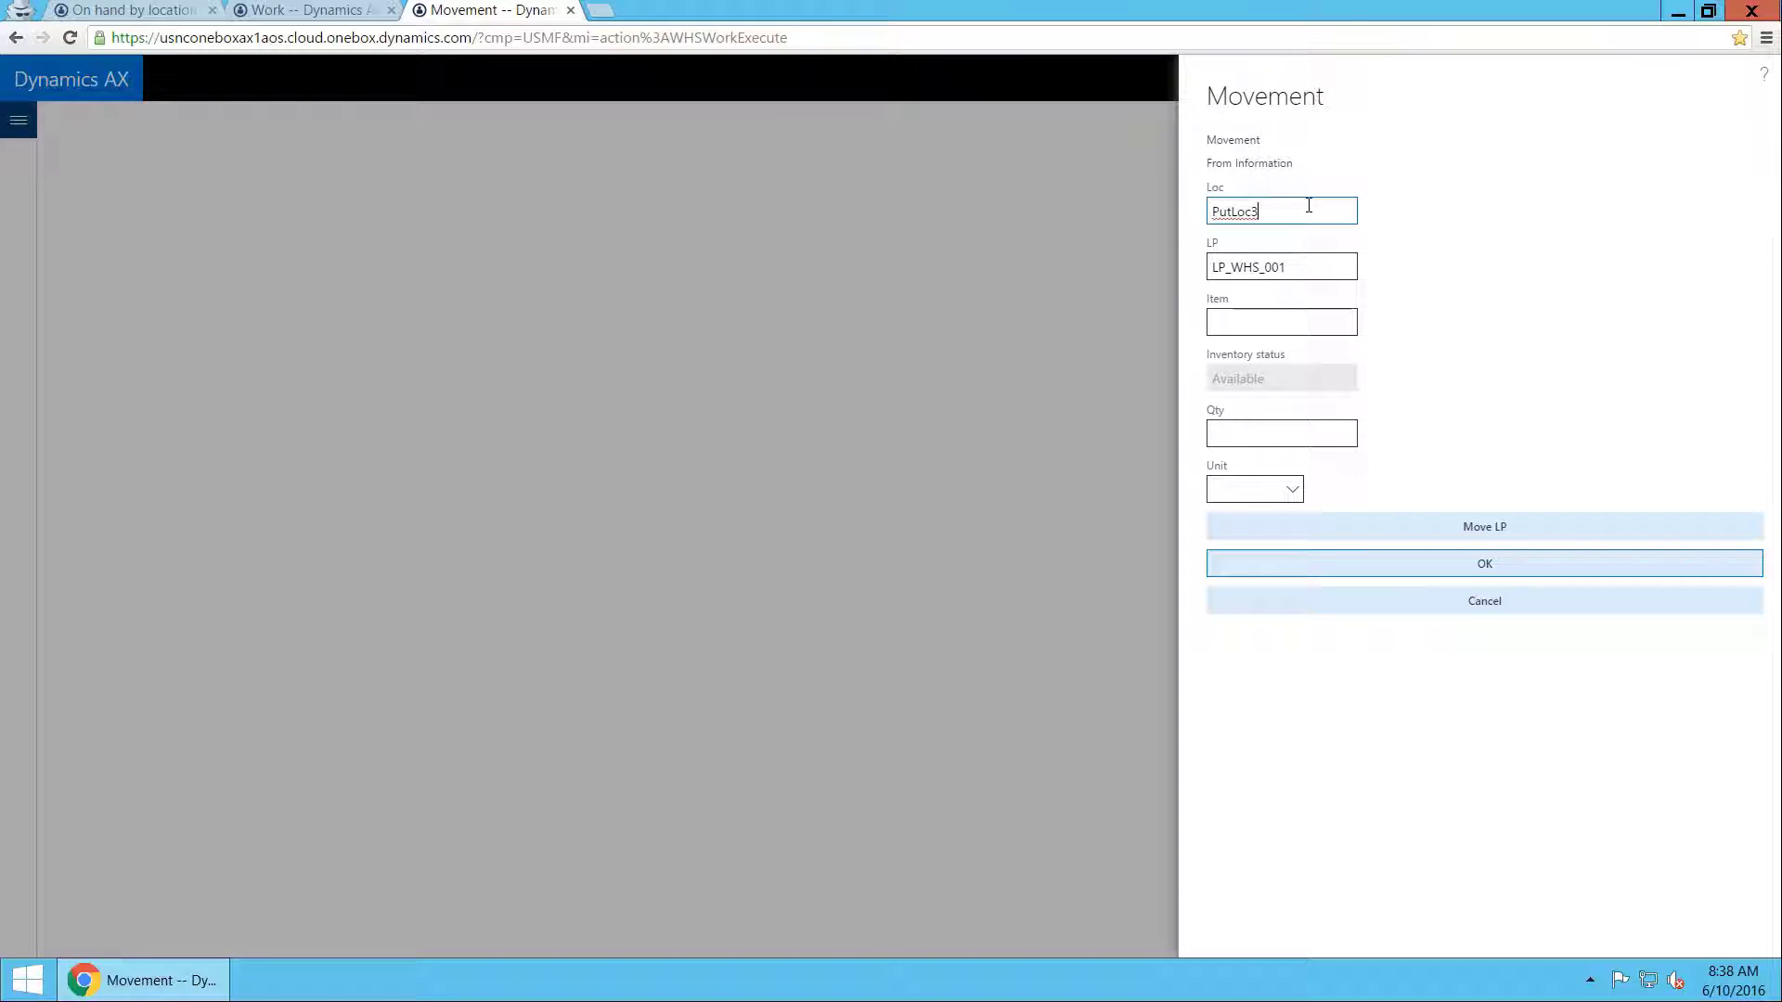
{"action": "key", "text": "Tab"}
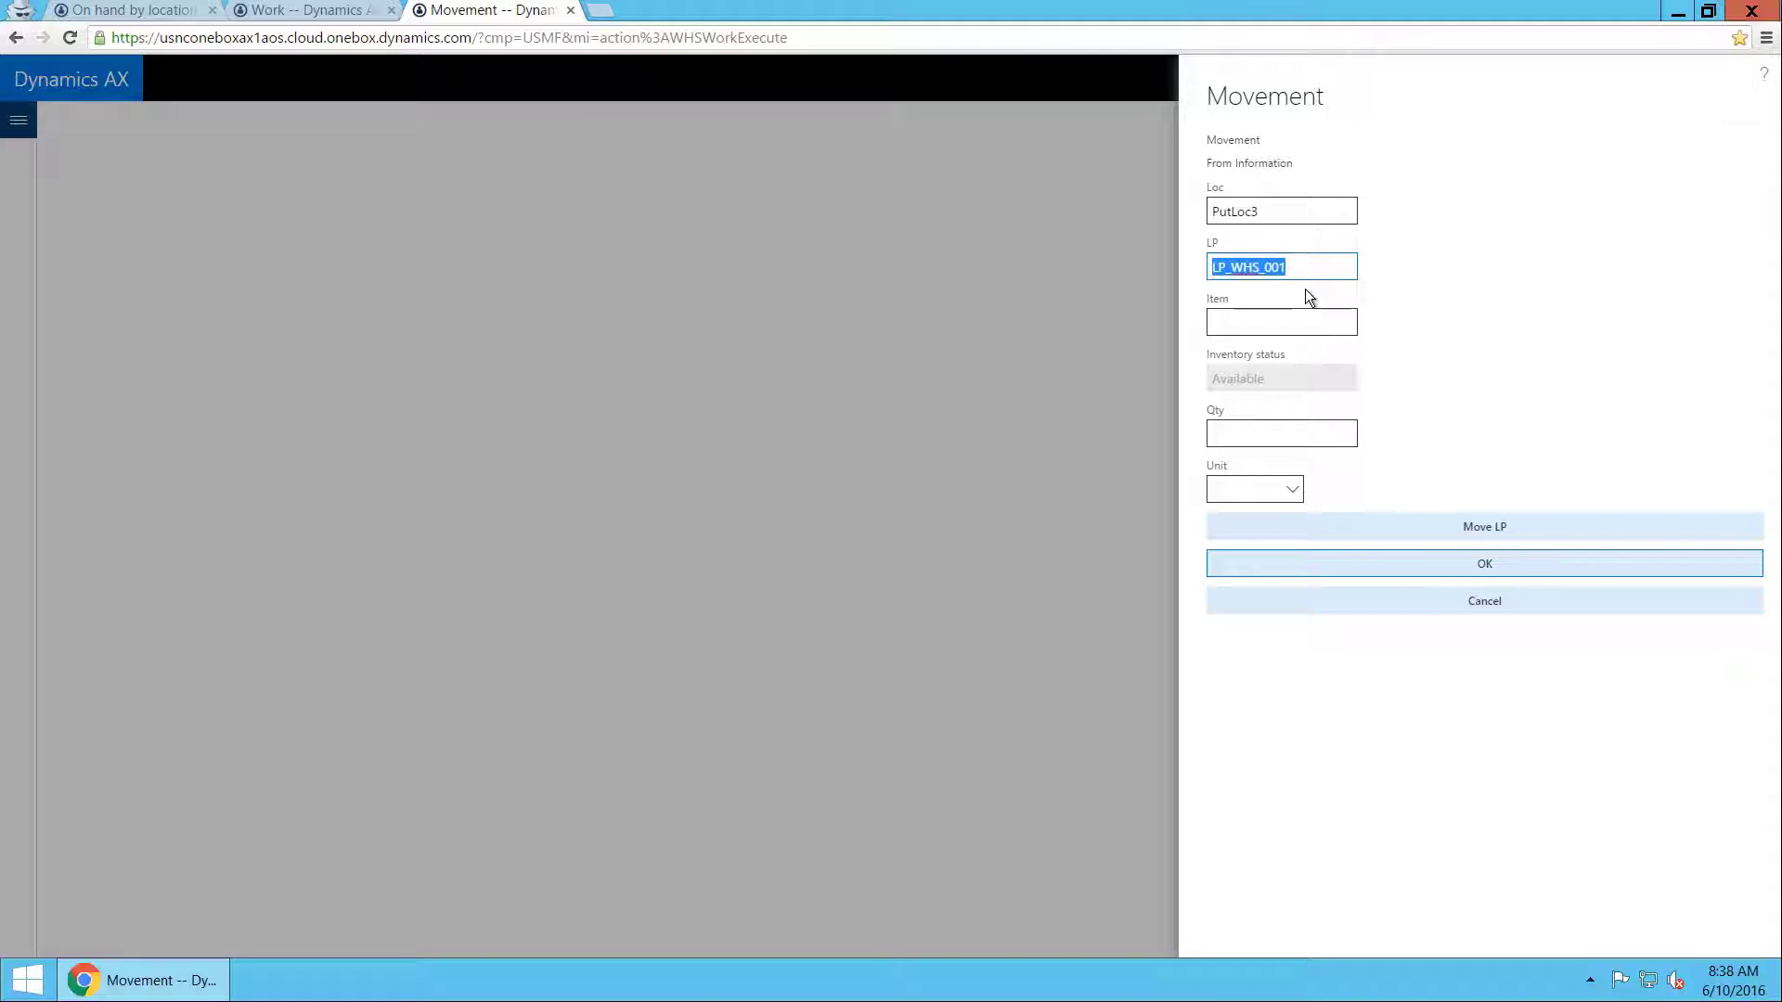
{"action": "key", "text": "Tab"}
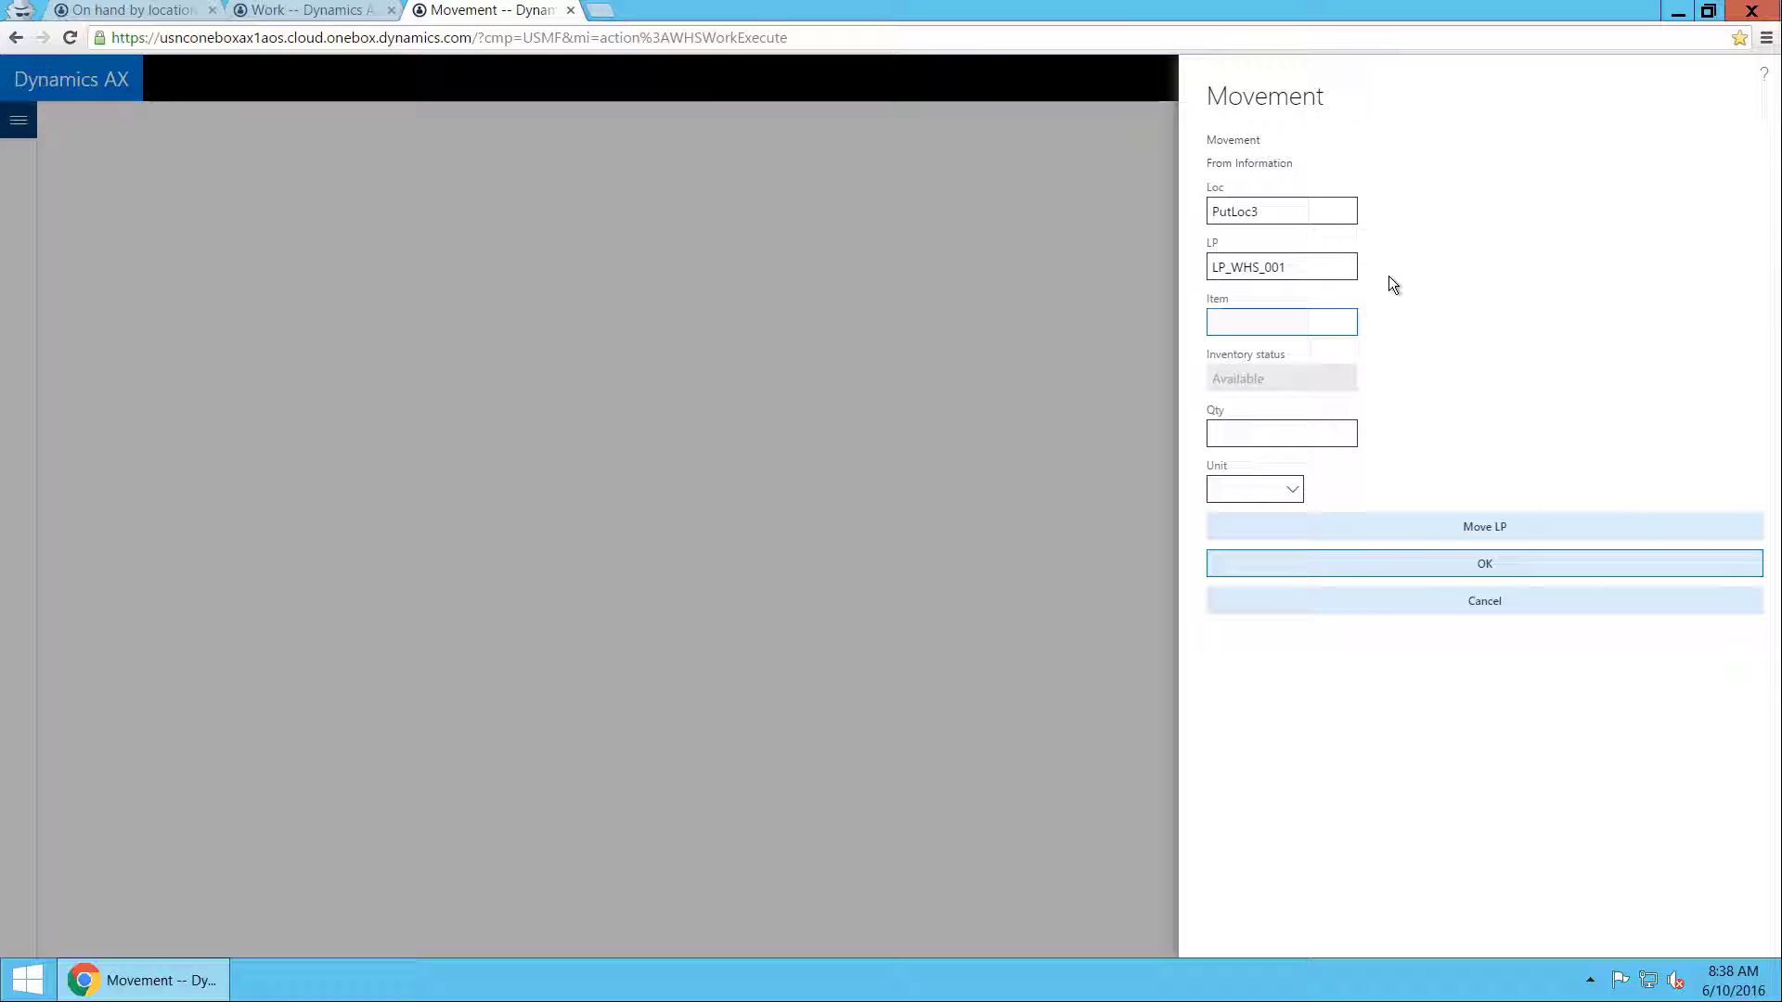
{"action": "type", "text": "itemWHS"}
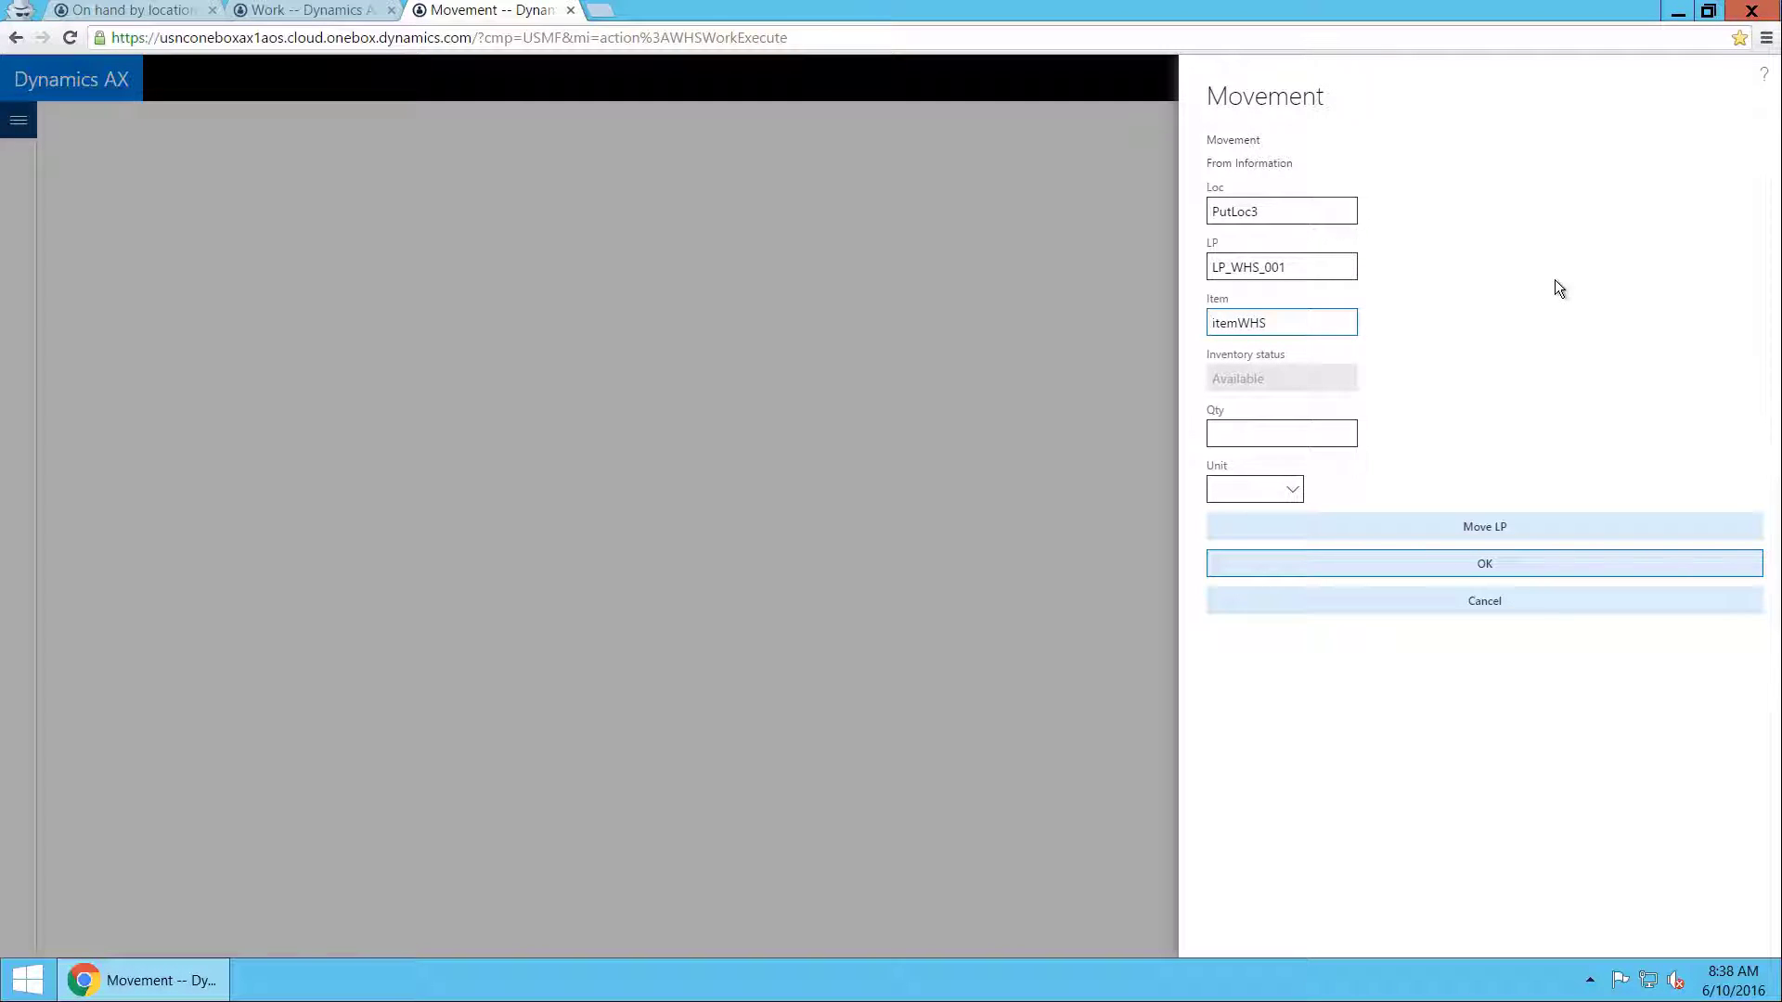
{"action": "type", "text": "2"}
{"action": "key", "text": "Return"}
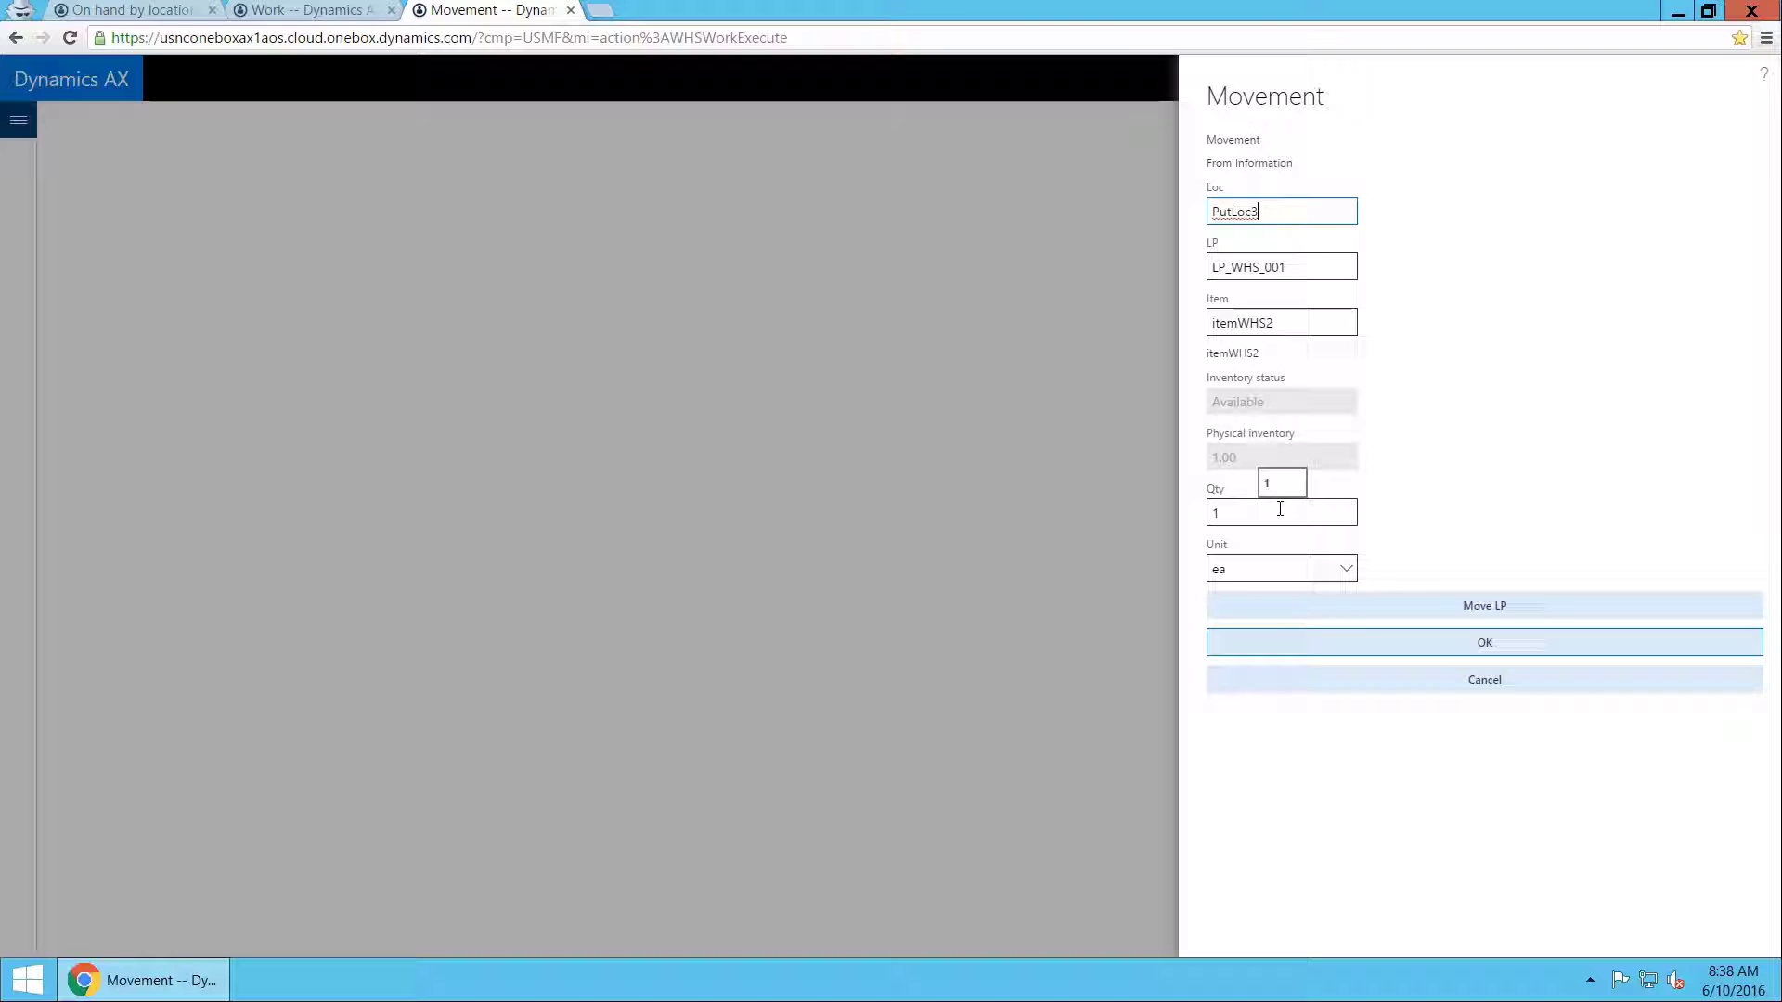
{"action": "left_click", "coordinate": [1355, 642]}
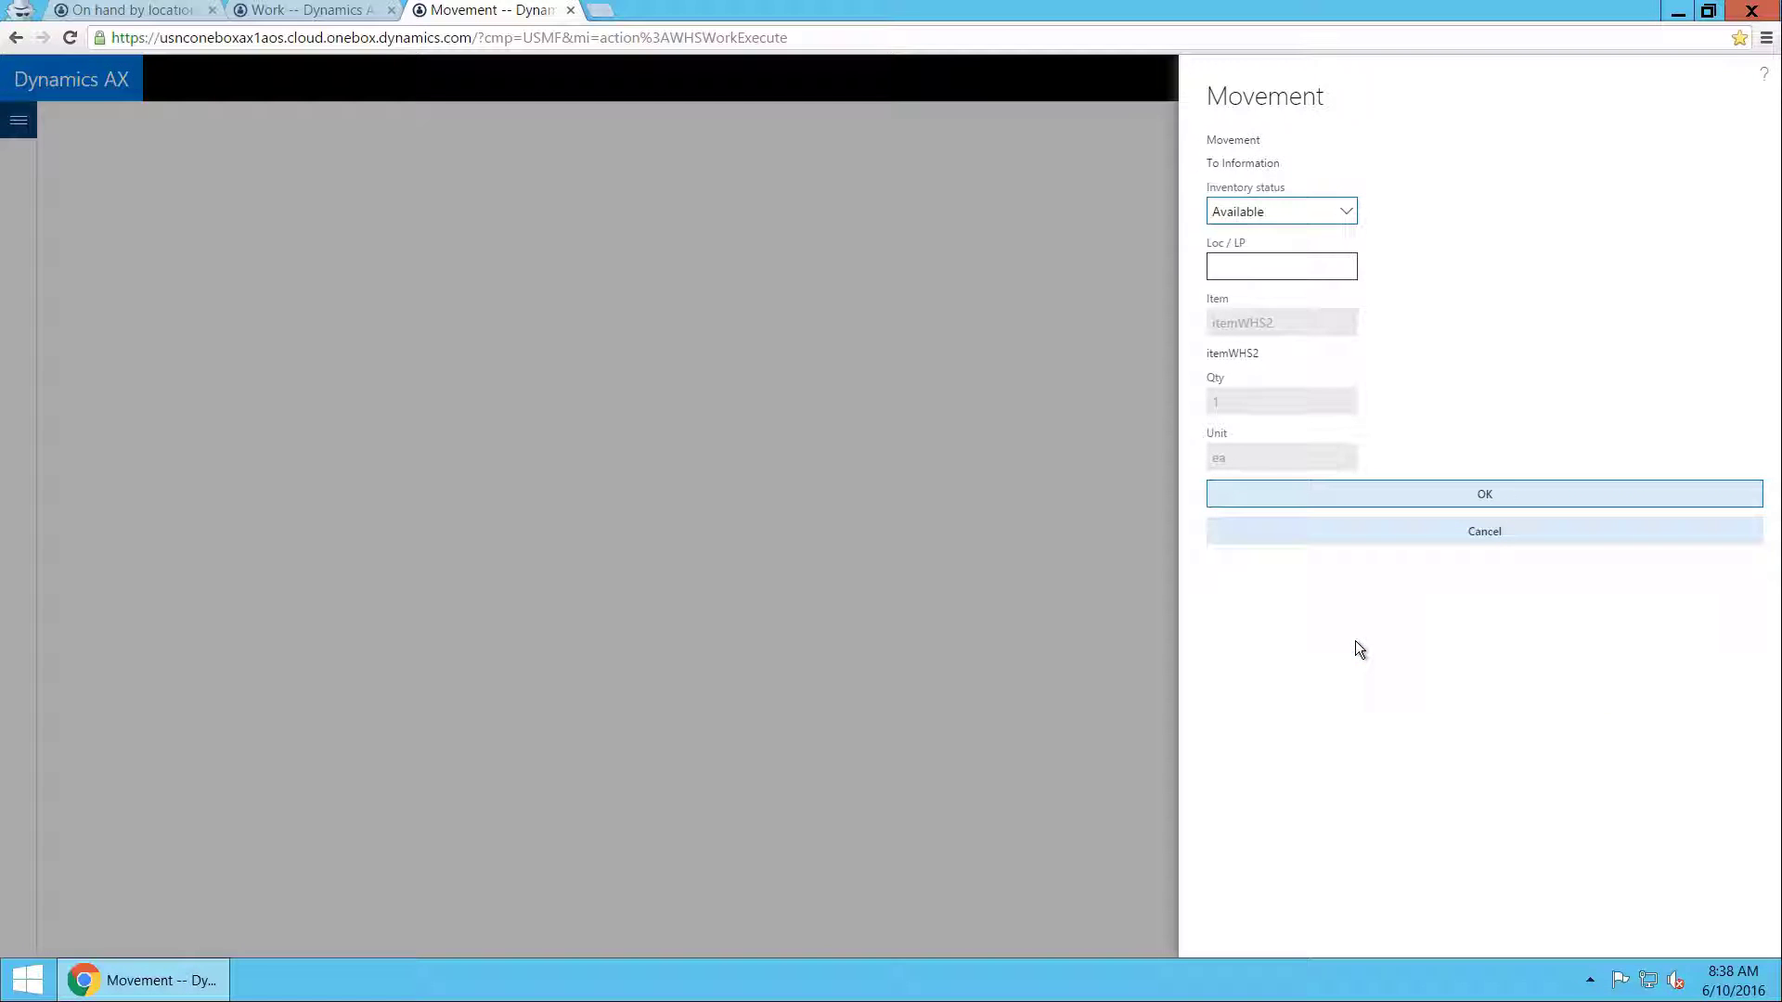
- Move it to PutLoc2 onto license plate LP_WHS_003, then return to the work details
{"action": "left_click", "coordinate": [1291, 268]}
{"action": "type", "text": "PutLoc2"}
{"action": "key", "text": "Tab"}
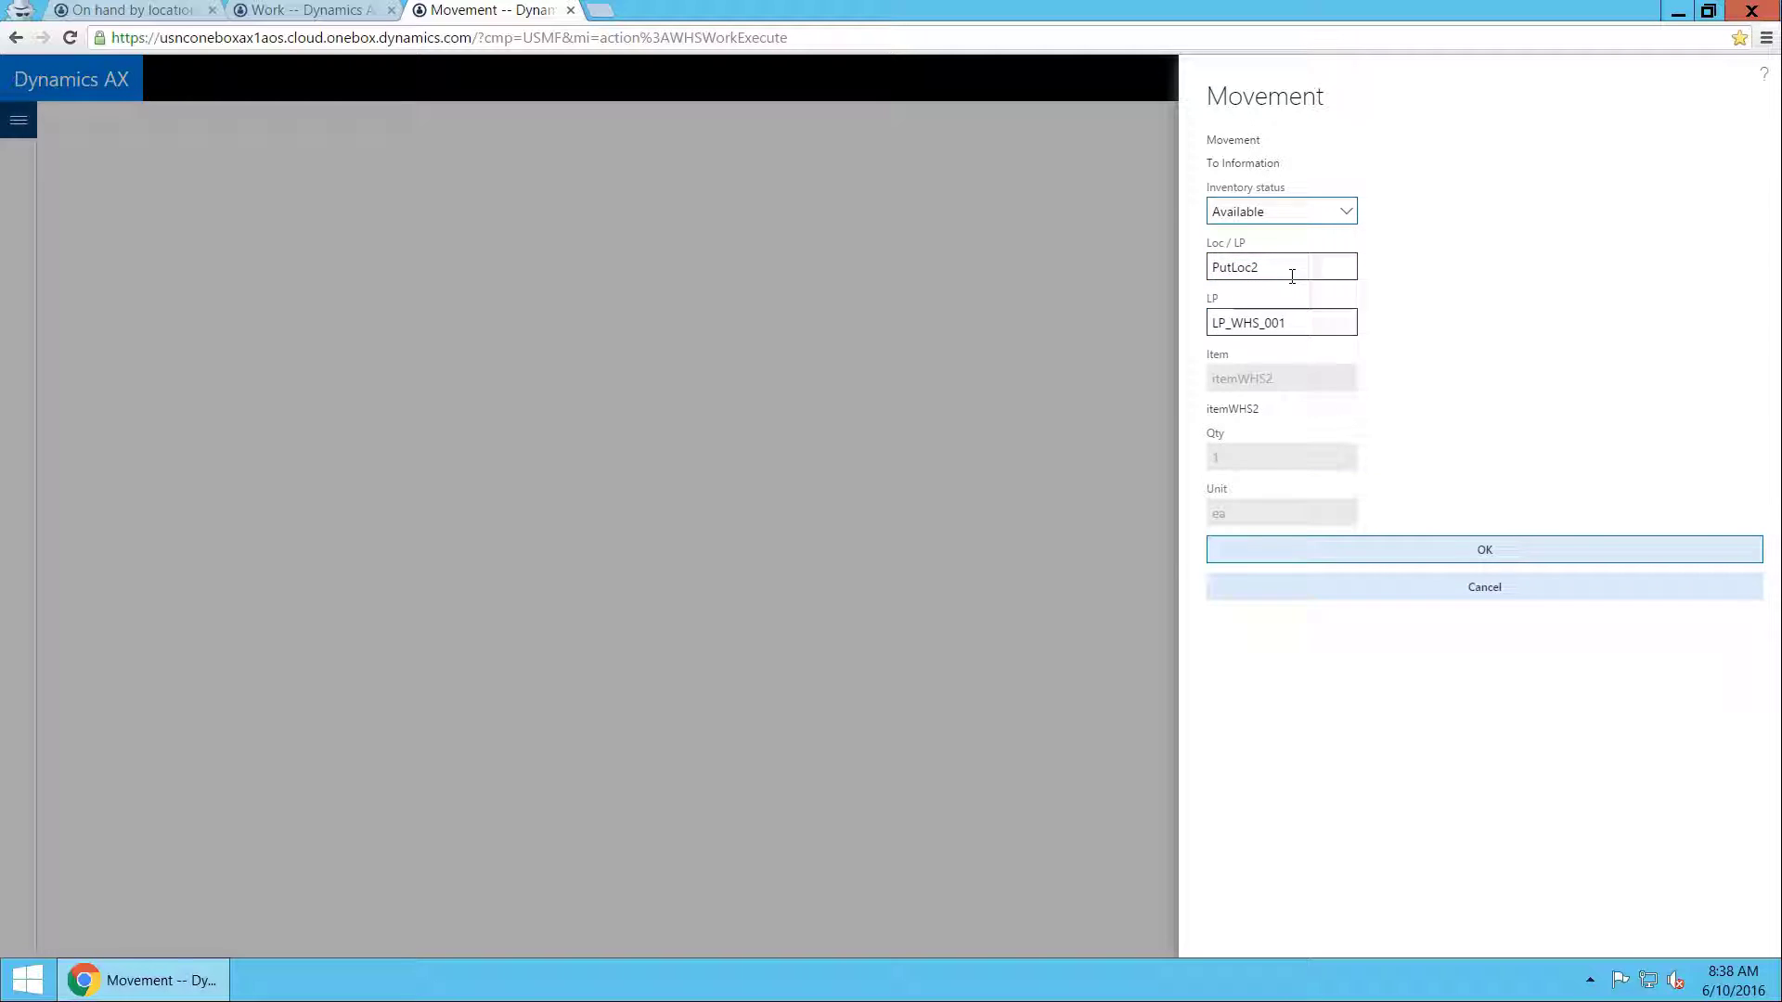
{"action": "left_click", "coordinate": [1298, 320]}
{"action": "key", "text": "BackSpace"}
{"action": "type", "text": "3"}
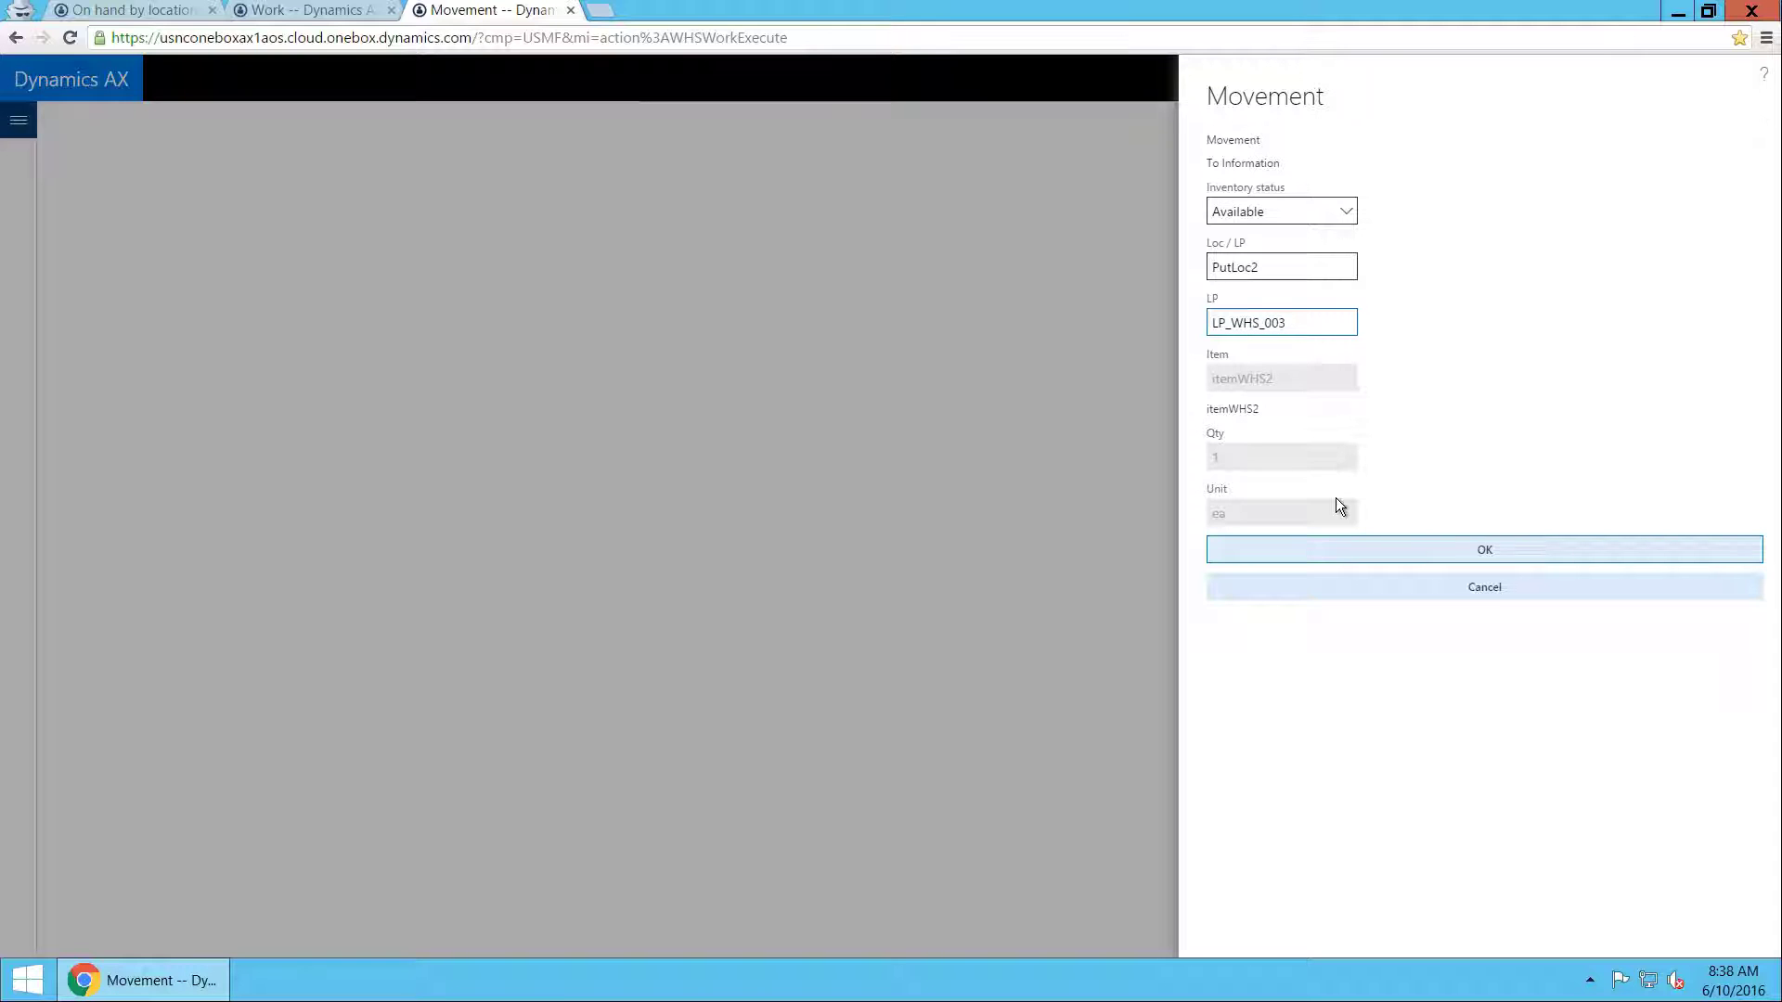
{"action": "left_click", "coordinate": [1359, 554]}
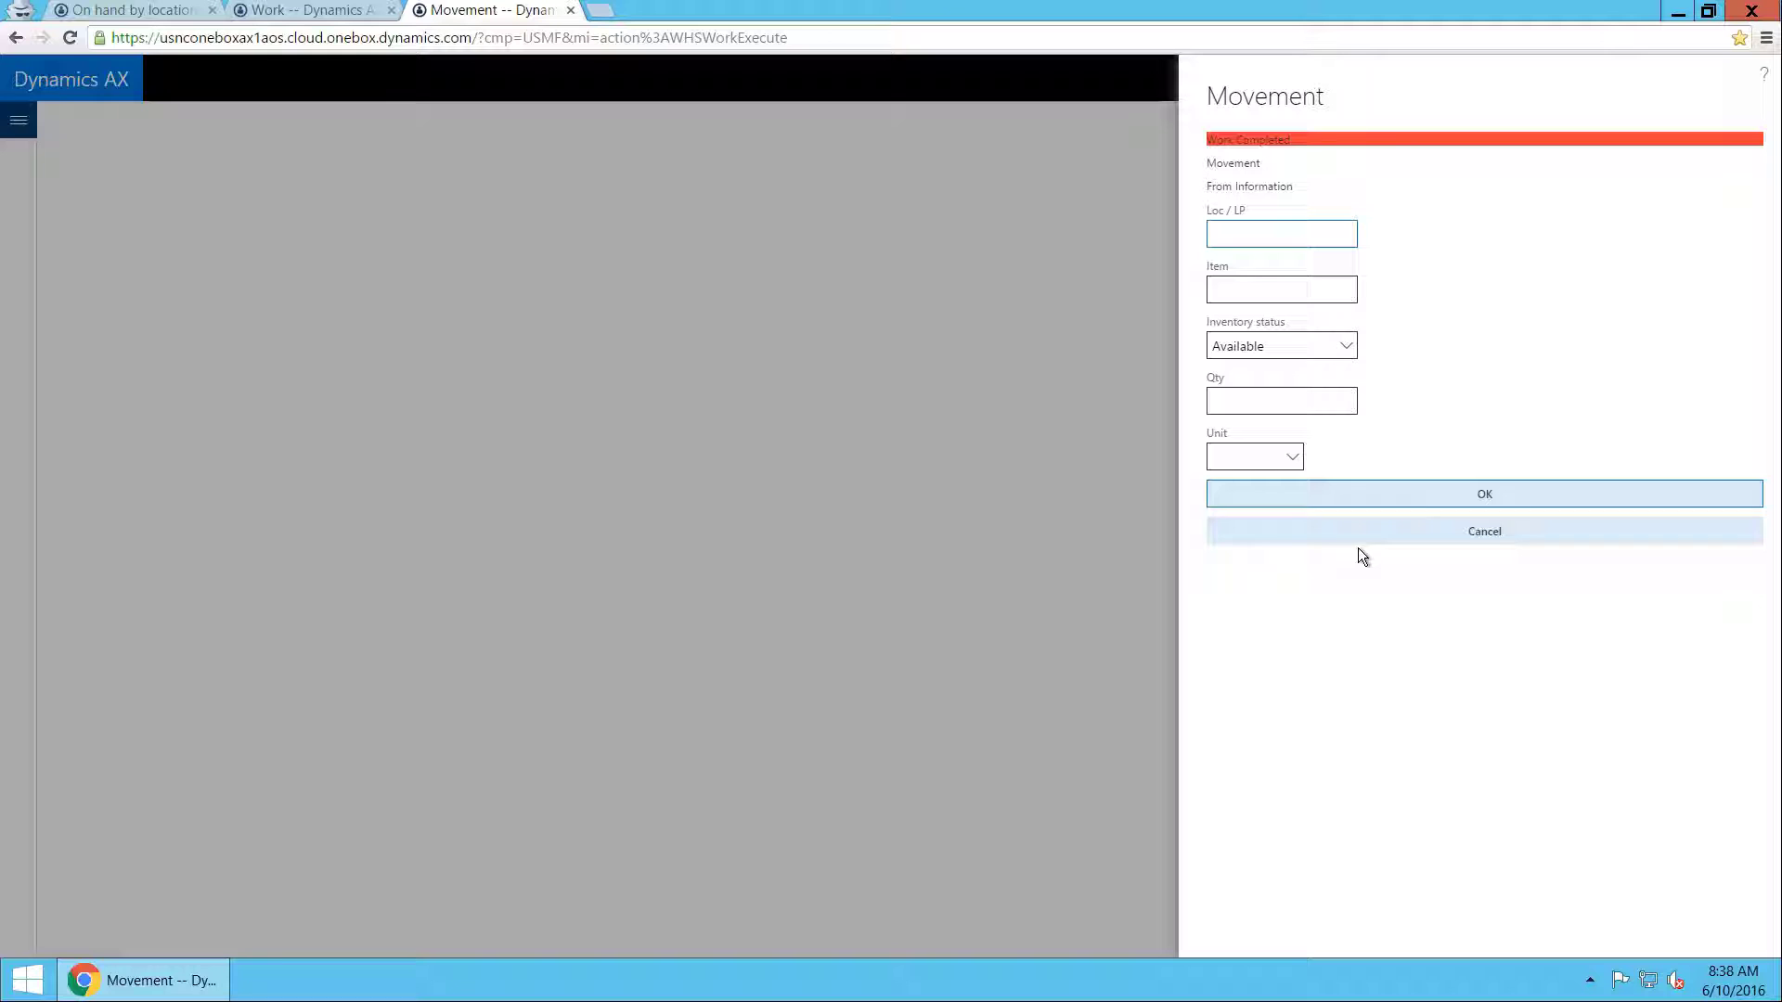
{"action": "left_click", "coordinate": [315, 11]}
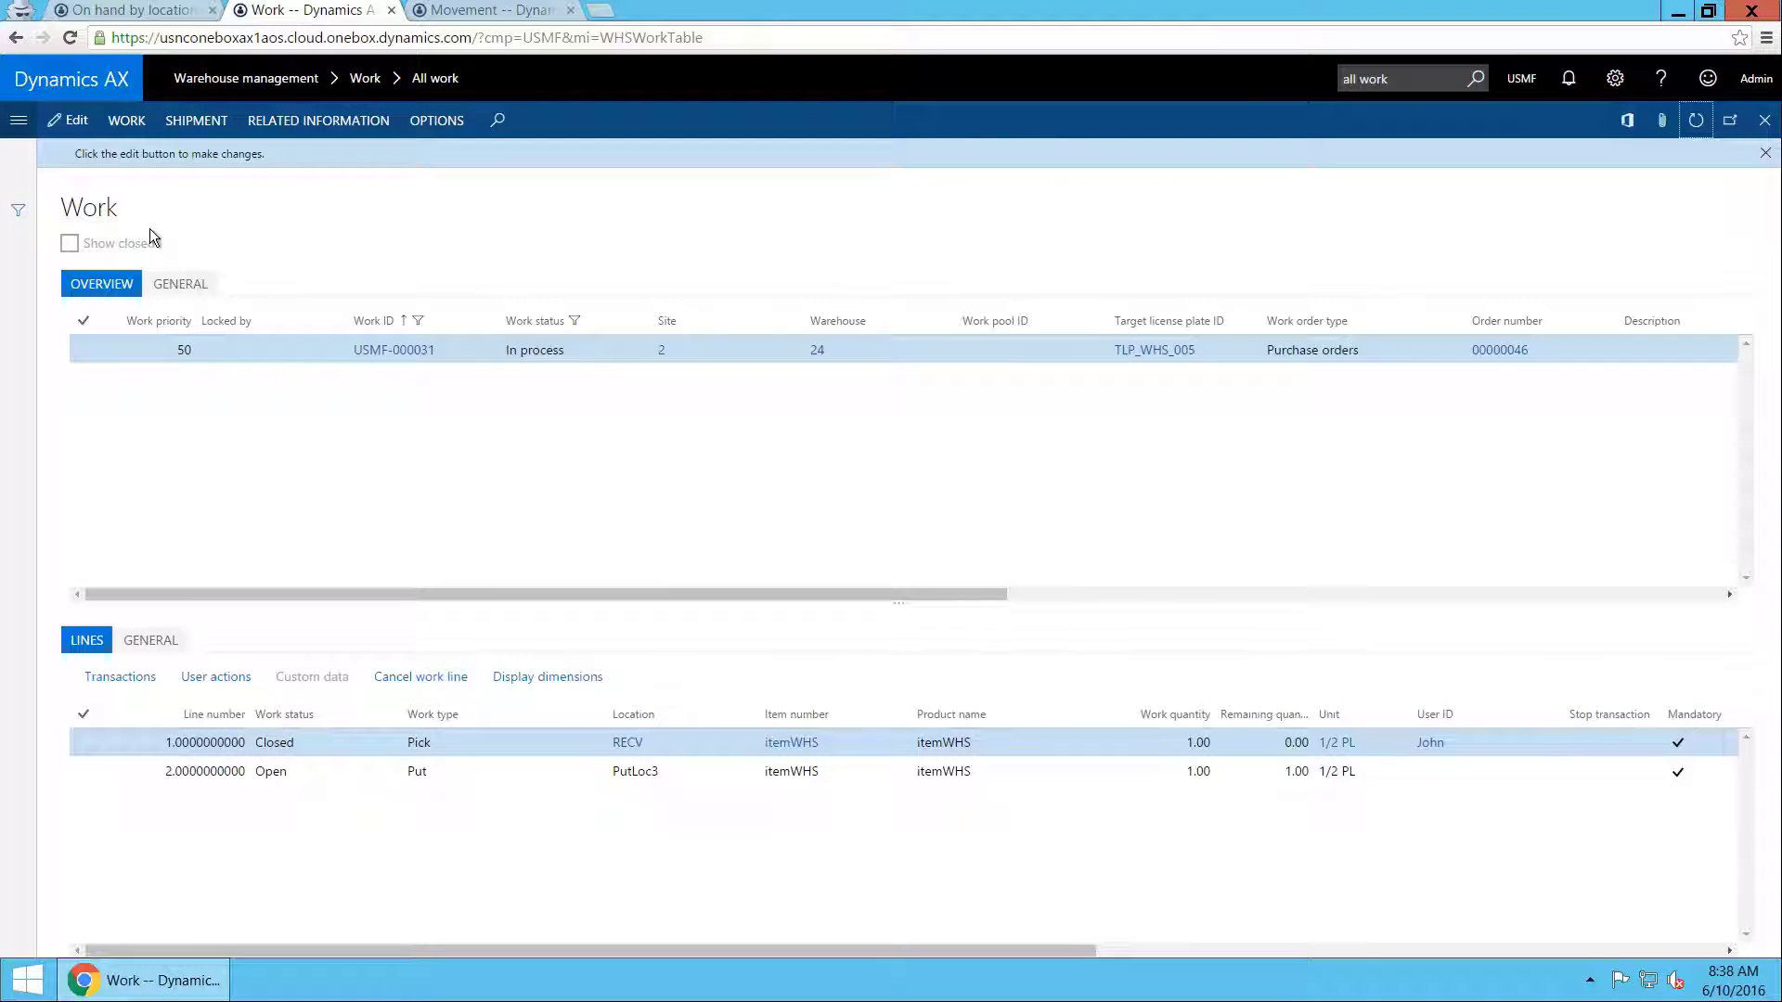
- Show closed work and open movement work USMF-000032 from PutLoc3 to PutLoc2
{"action": "left_click", "coordinate": [1764, 119]}
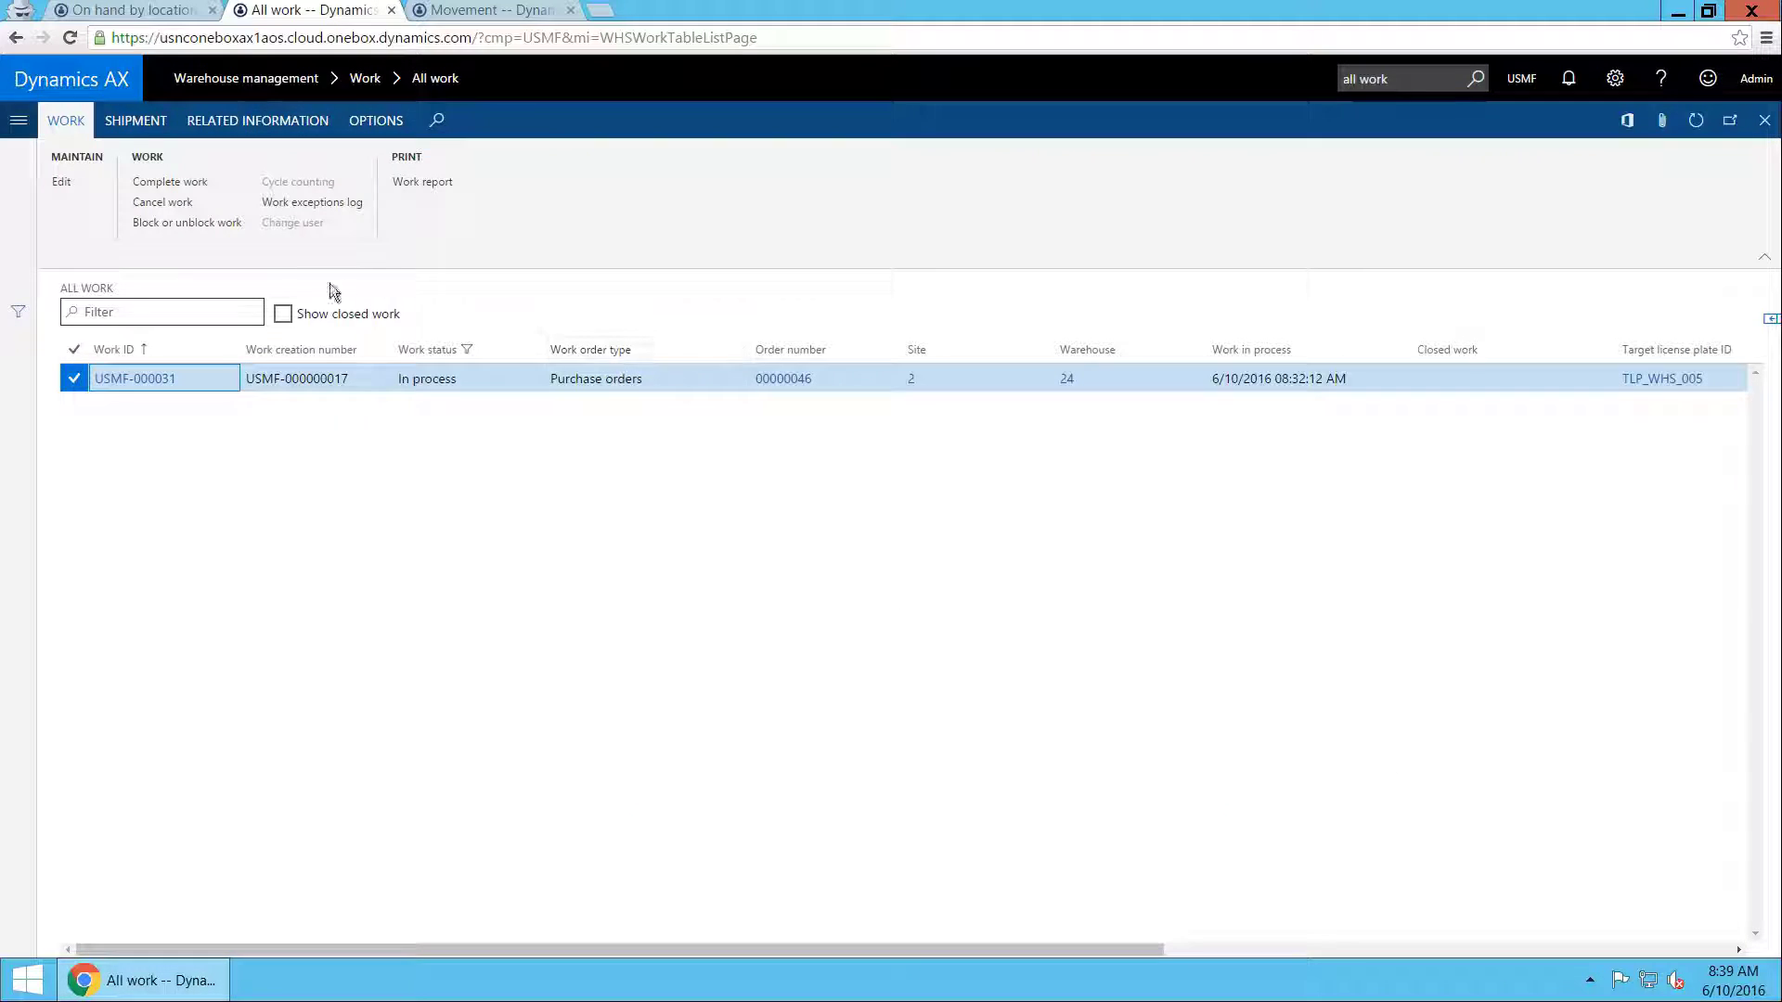
{"action": "left_click", "coordinate": [283, 314]}
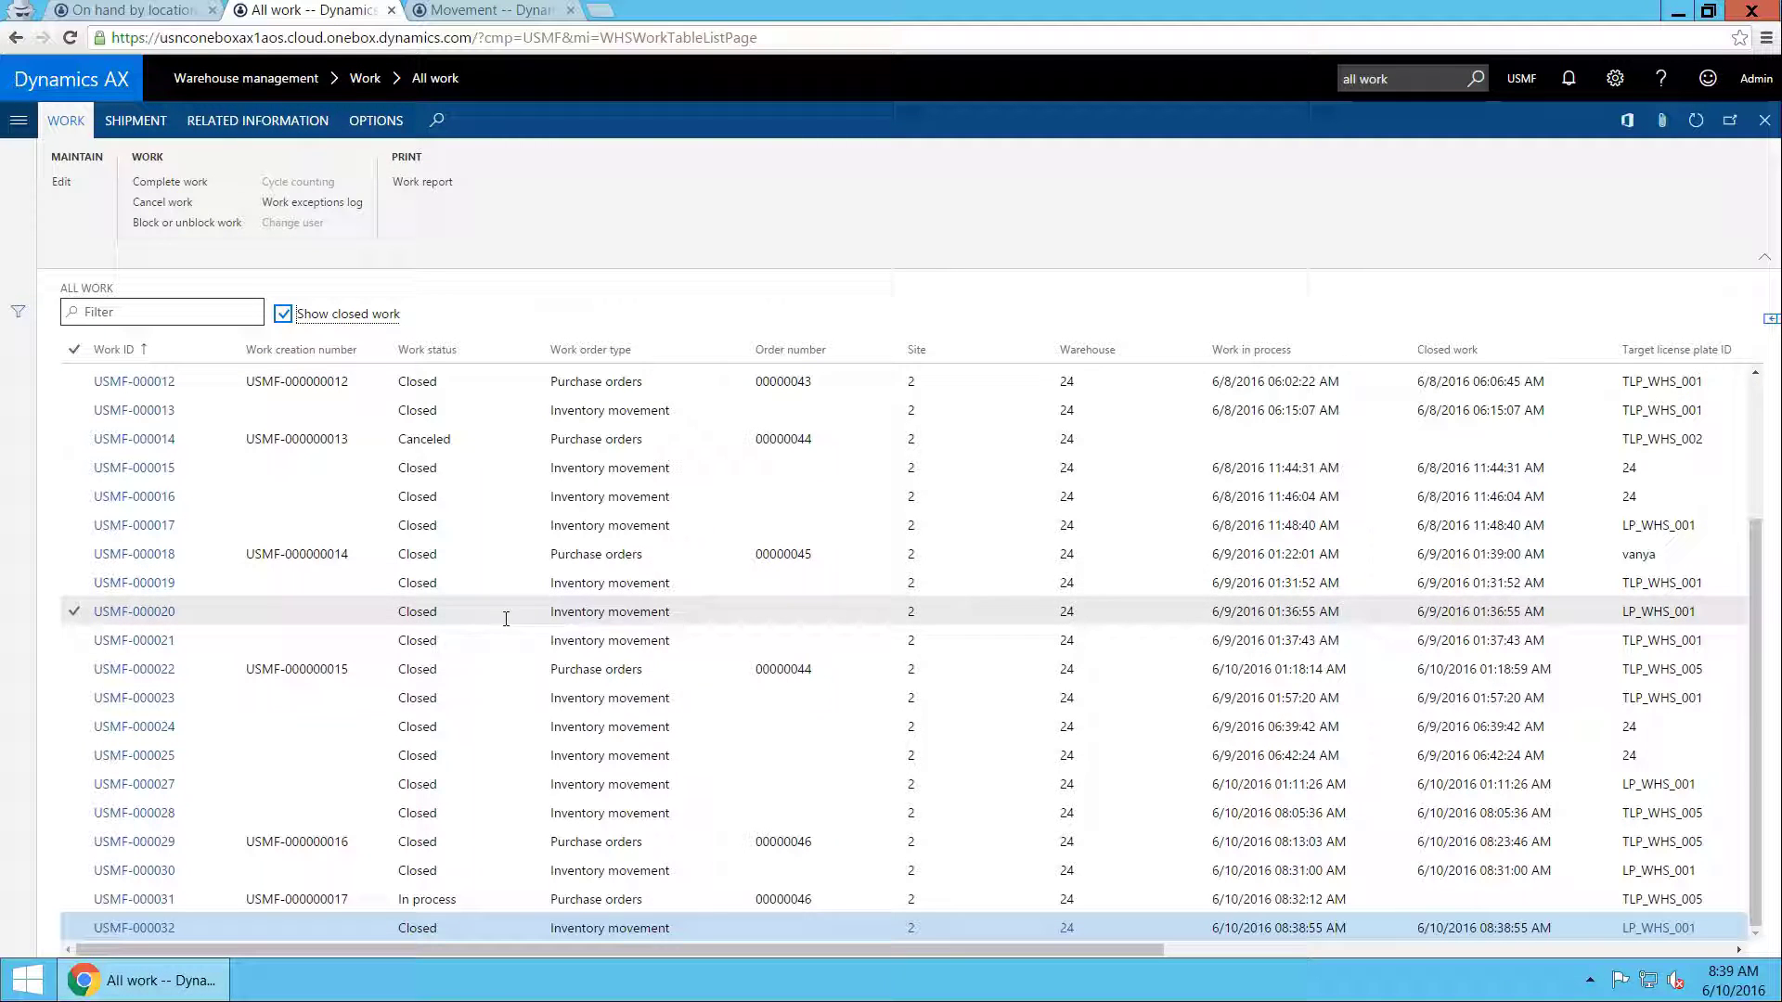
{"action": "left_click", "coordinate": [143, 932]}
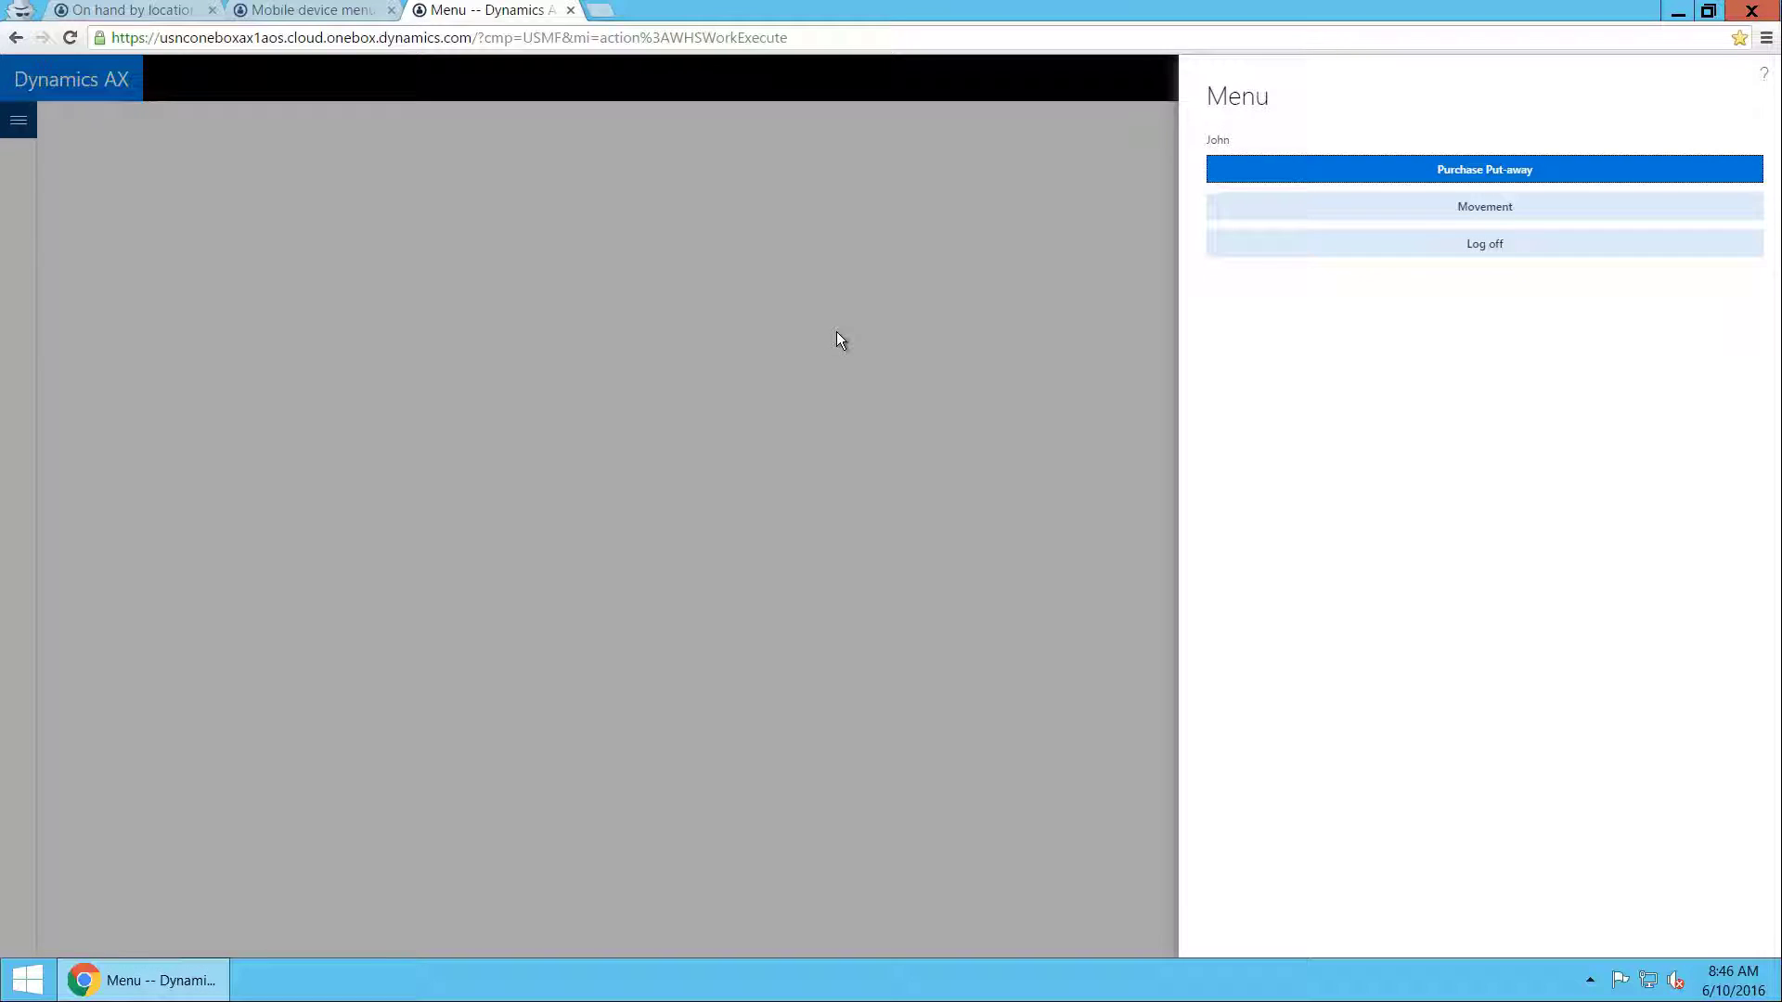
- Put away TLP_WHS_005 at PutLoc3 onto the existing target license plate LP_WHS_001
{"action": "left_click", "coordinate": [1272, 169]}
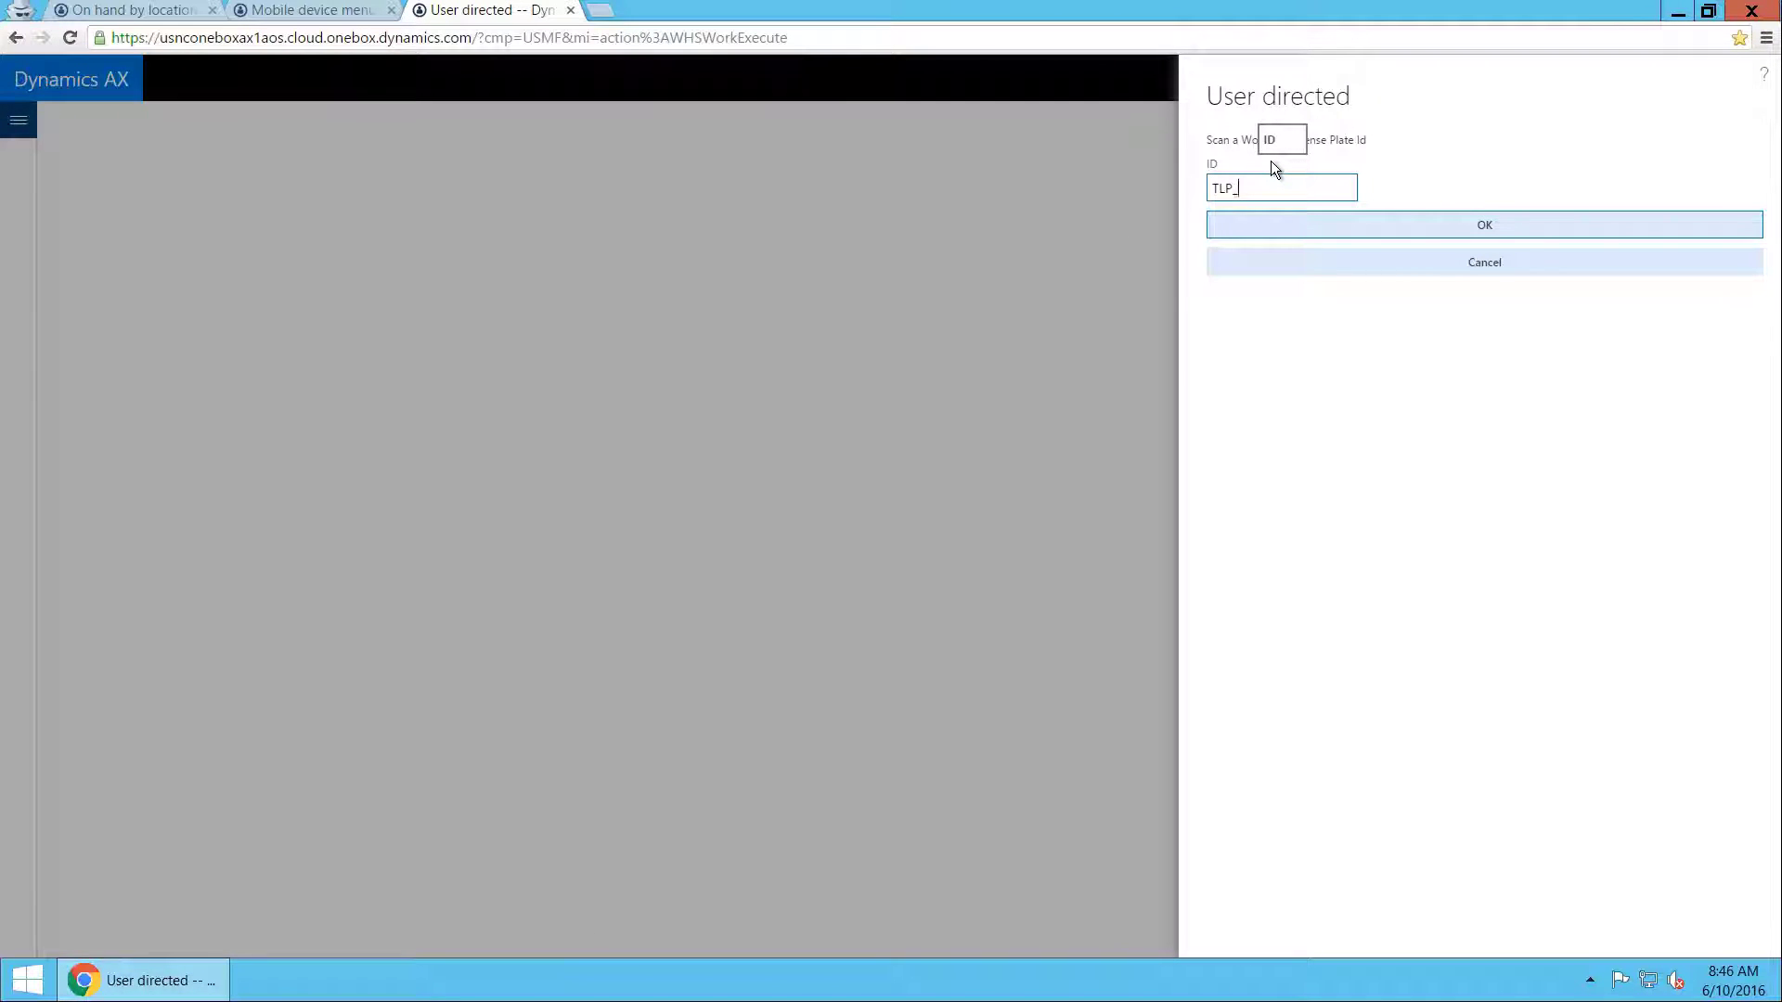
{"action": "type", "text": "TLP_WHS_005"}
{"action": "key", "text": "Return"}
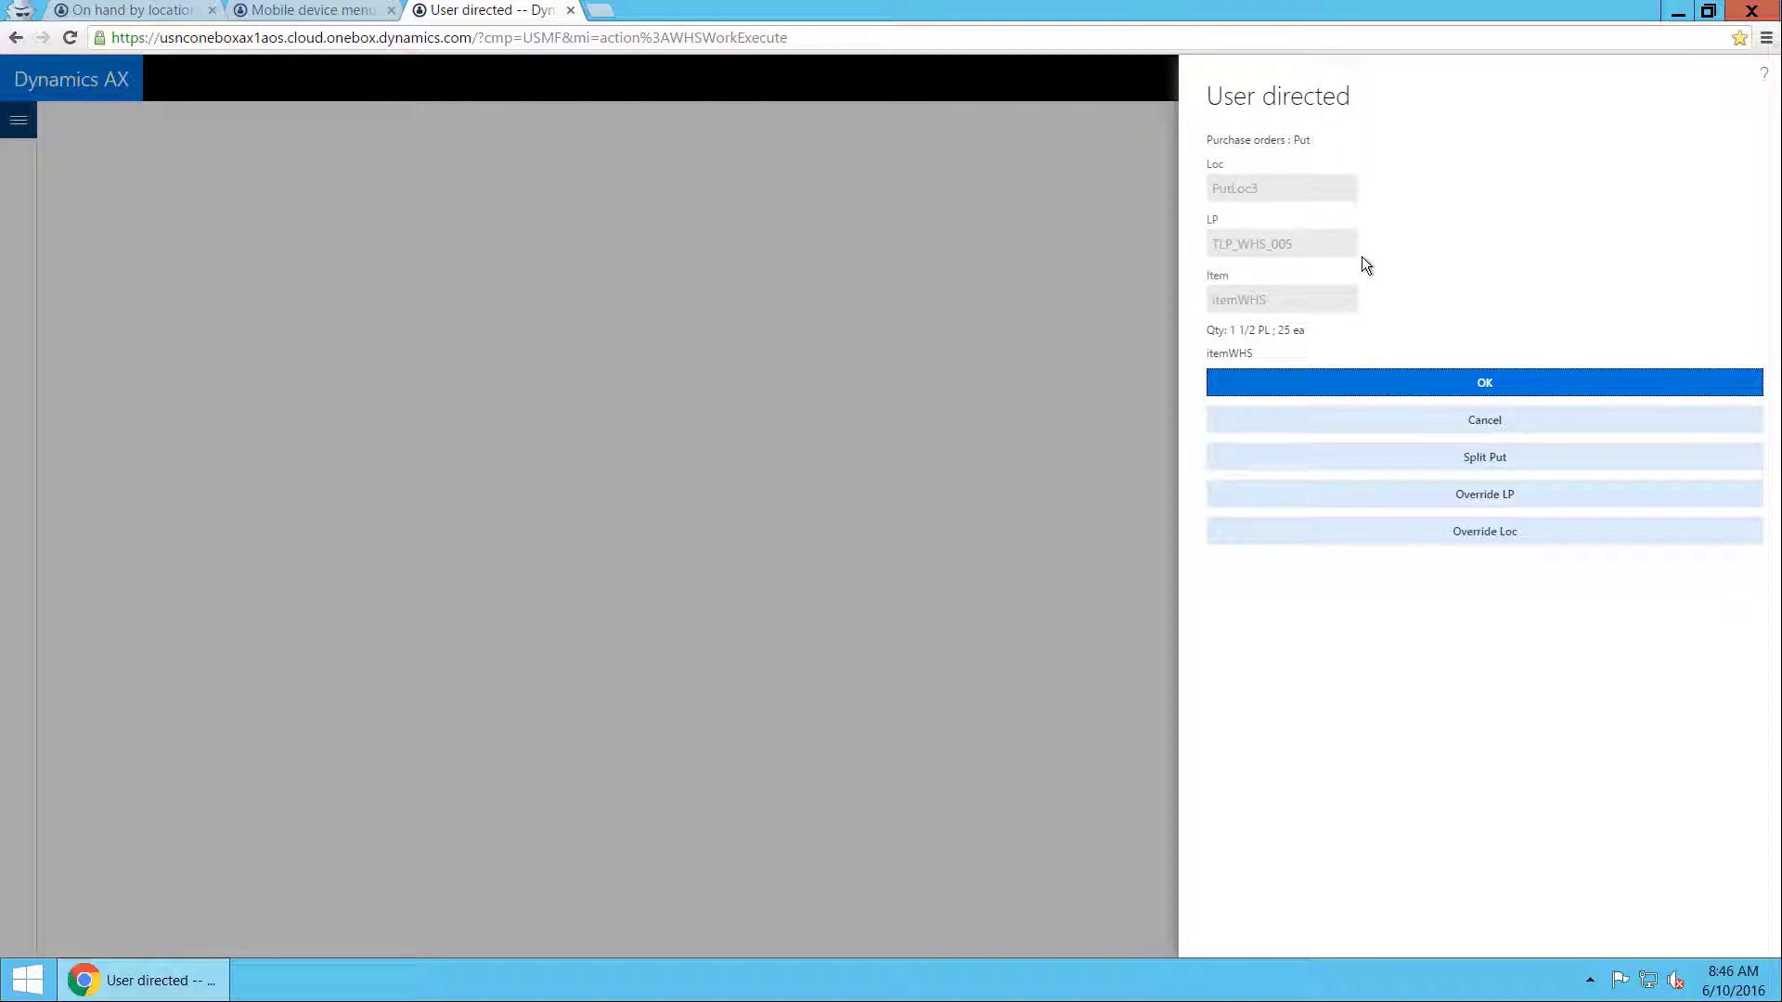
{"action": "left_click", "coordinate": [1480, 498]}
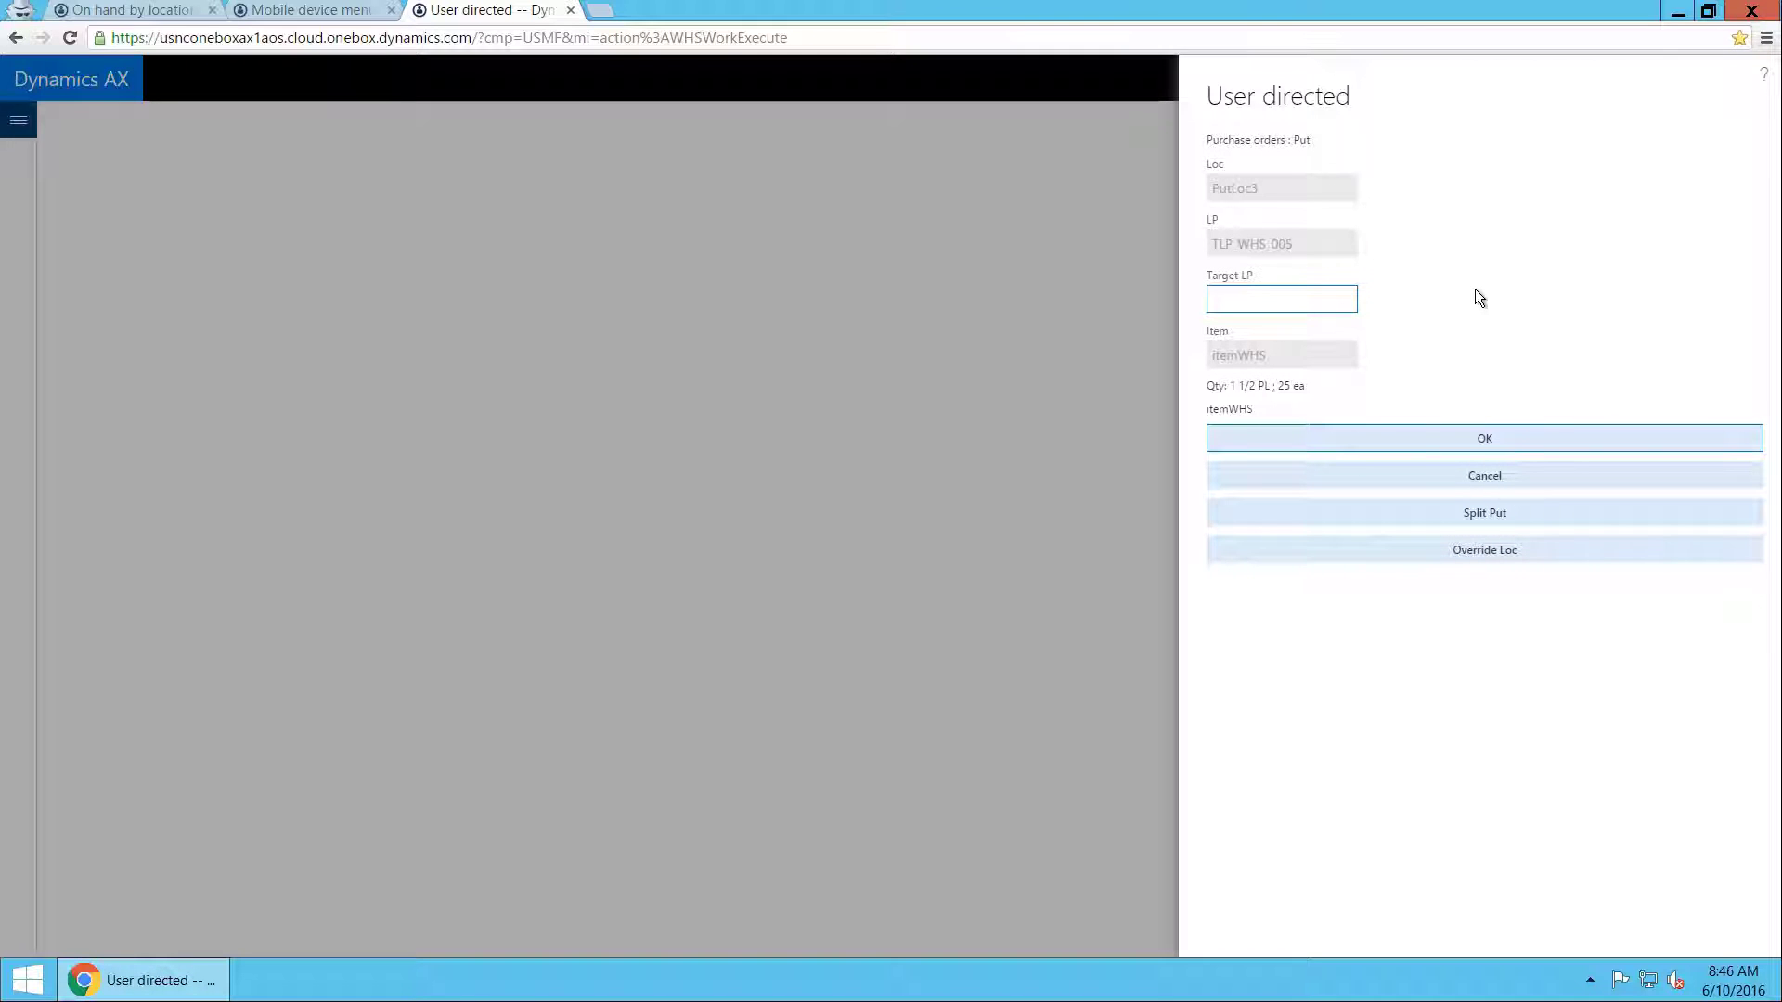
{"action": "type", "text": "LP_WHS_001"}
{"action": "key", "text": "Return"}
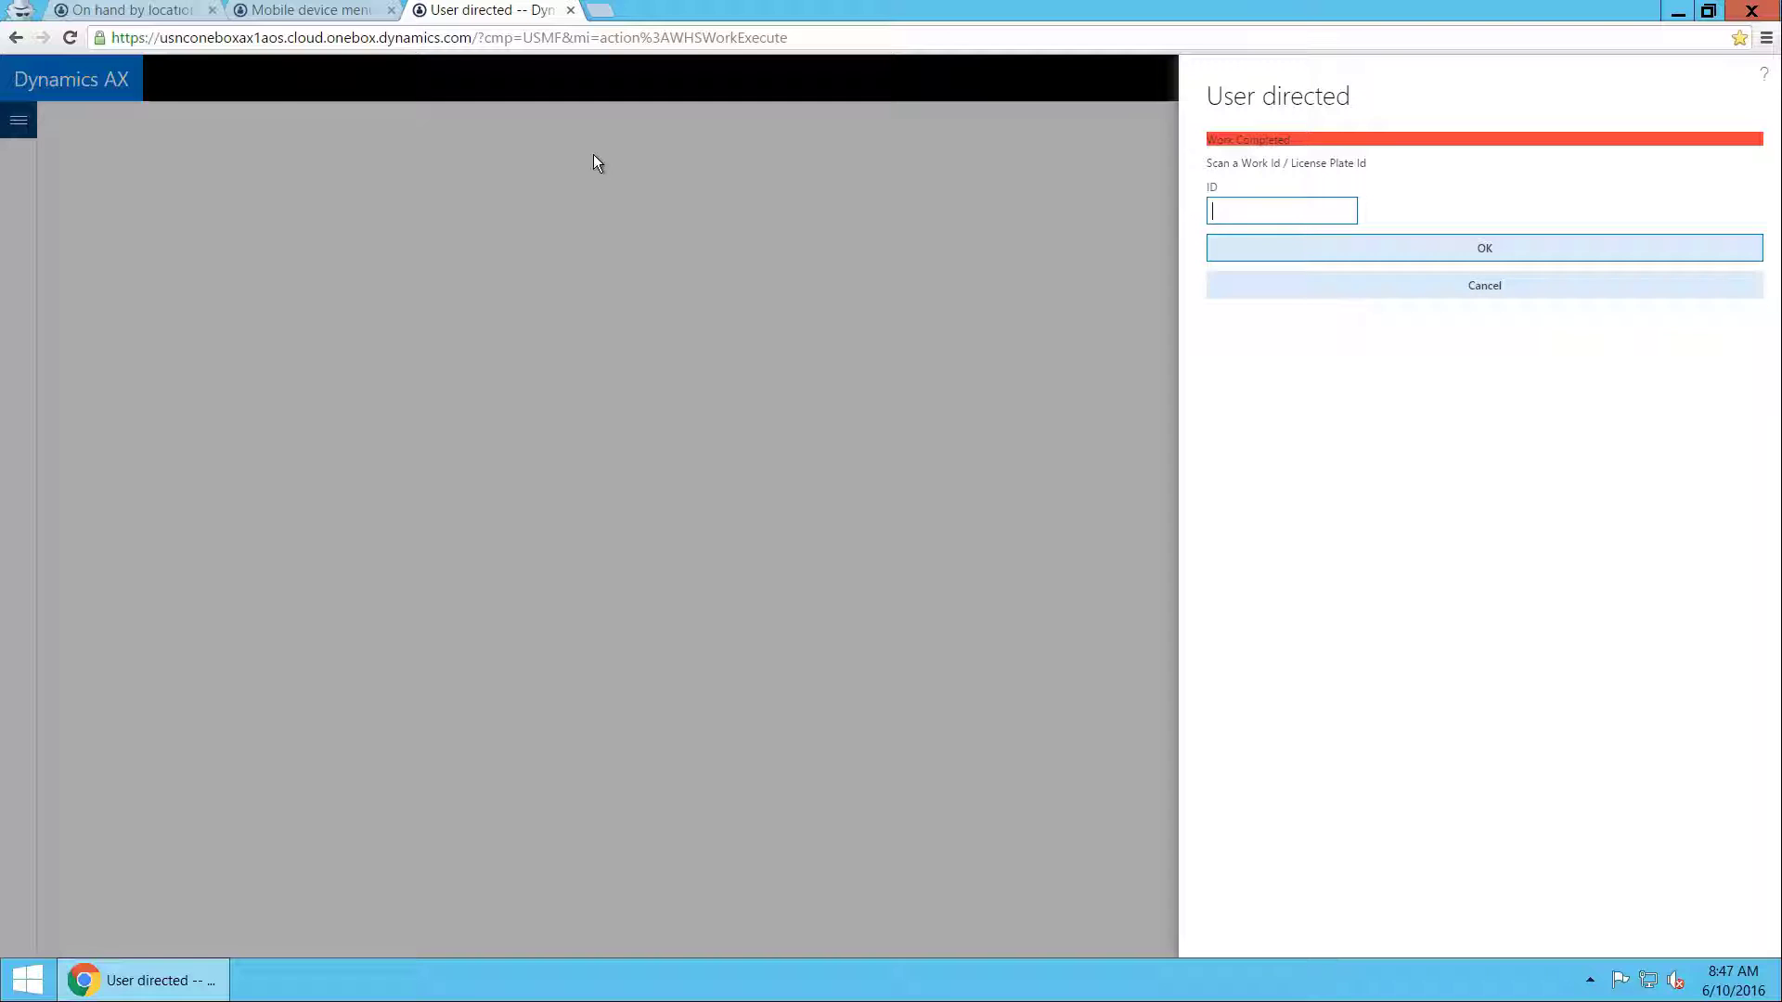
- Refresh on-hand by location to see 50.00 itemWHS on LP_WHS_001 at PutLoc3
{"action": "left_click", "coordinate": [163, 17]}
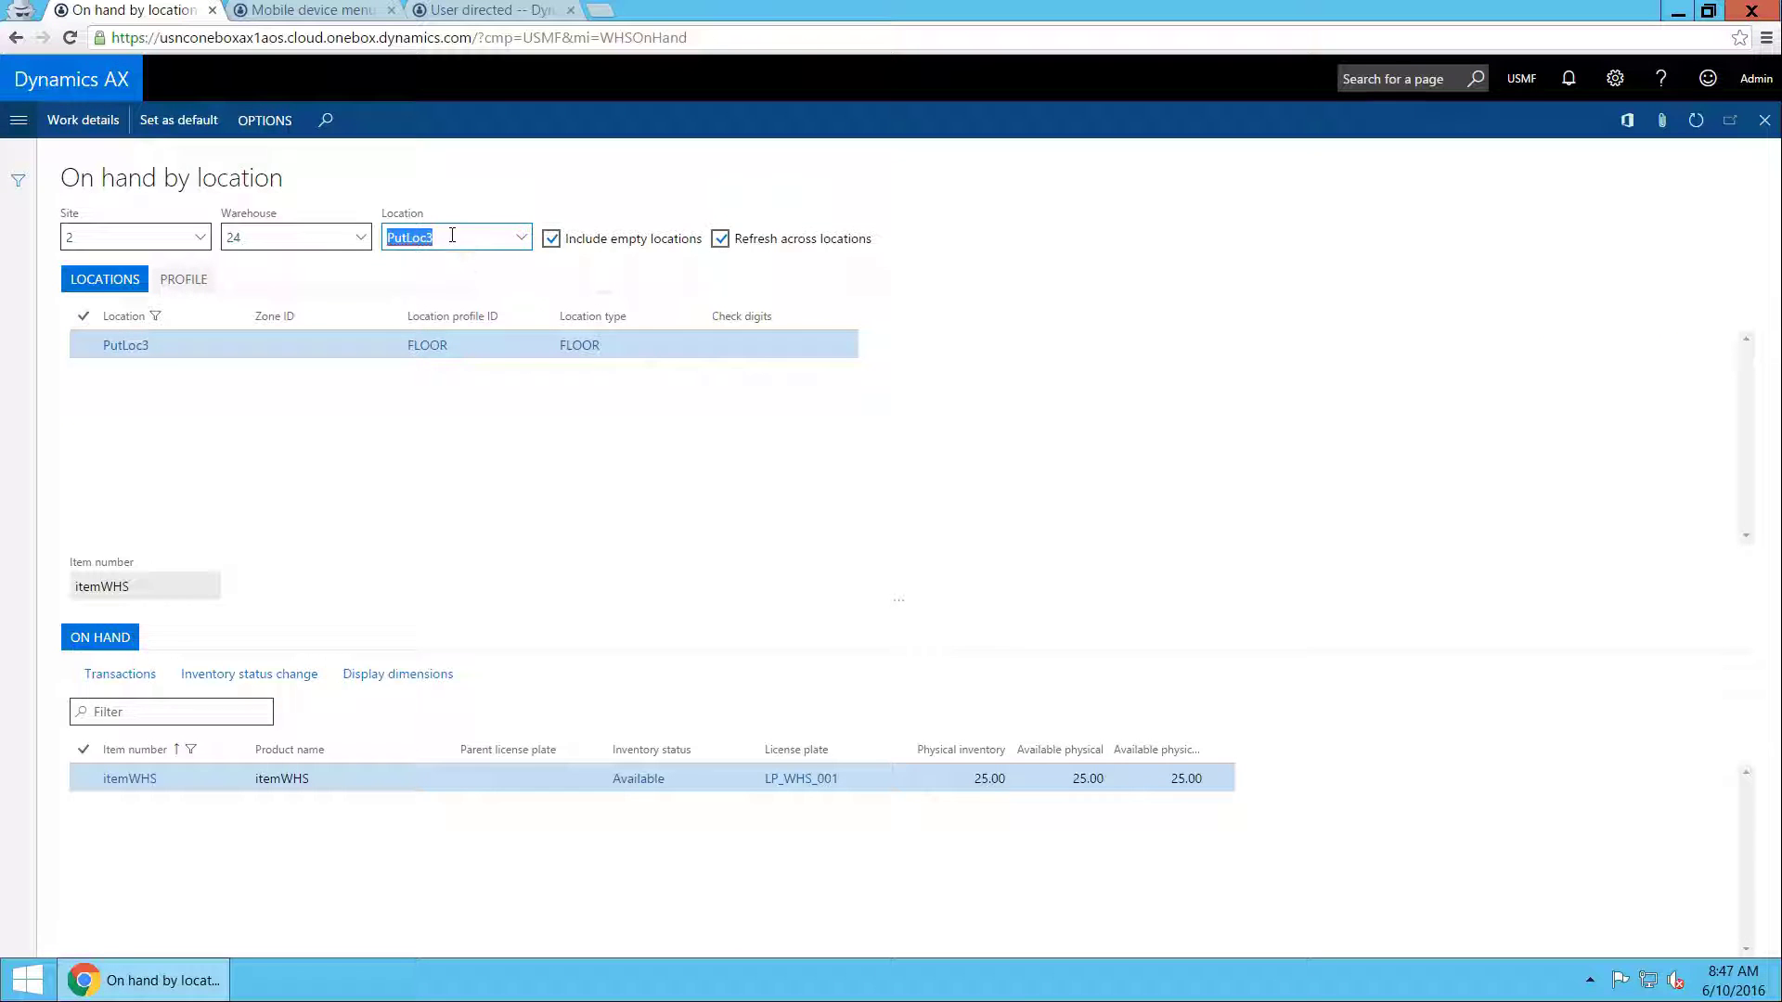
{"action": "left_click", "coordinate": [452, 234]}
{"action": "left_click", "coordinate": [1695, 120]}
{"action": "left_click", "coordinate": [989, 778]}
- Show the Purchase Put-away mobile device menu item, which has override license plate during put set to Yes
{"action": "left_click", "coordinate": [324, 13]}
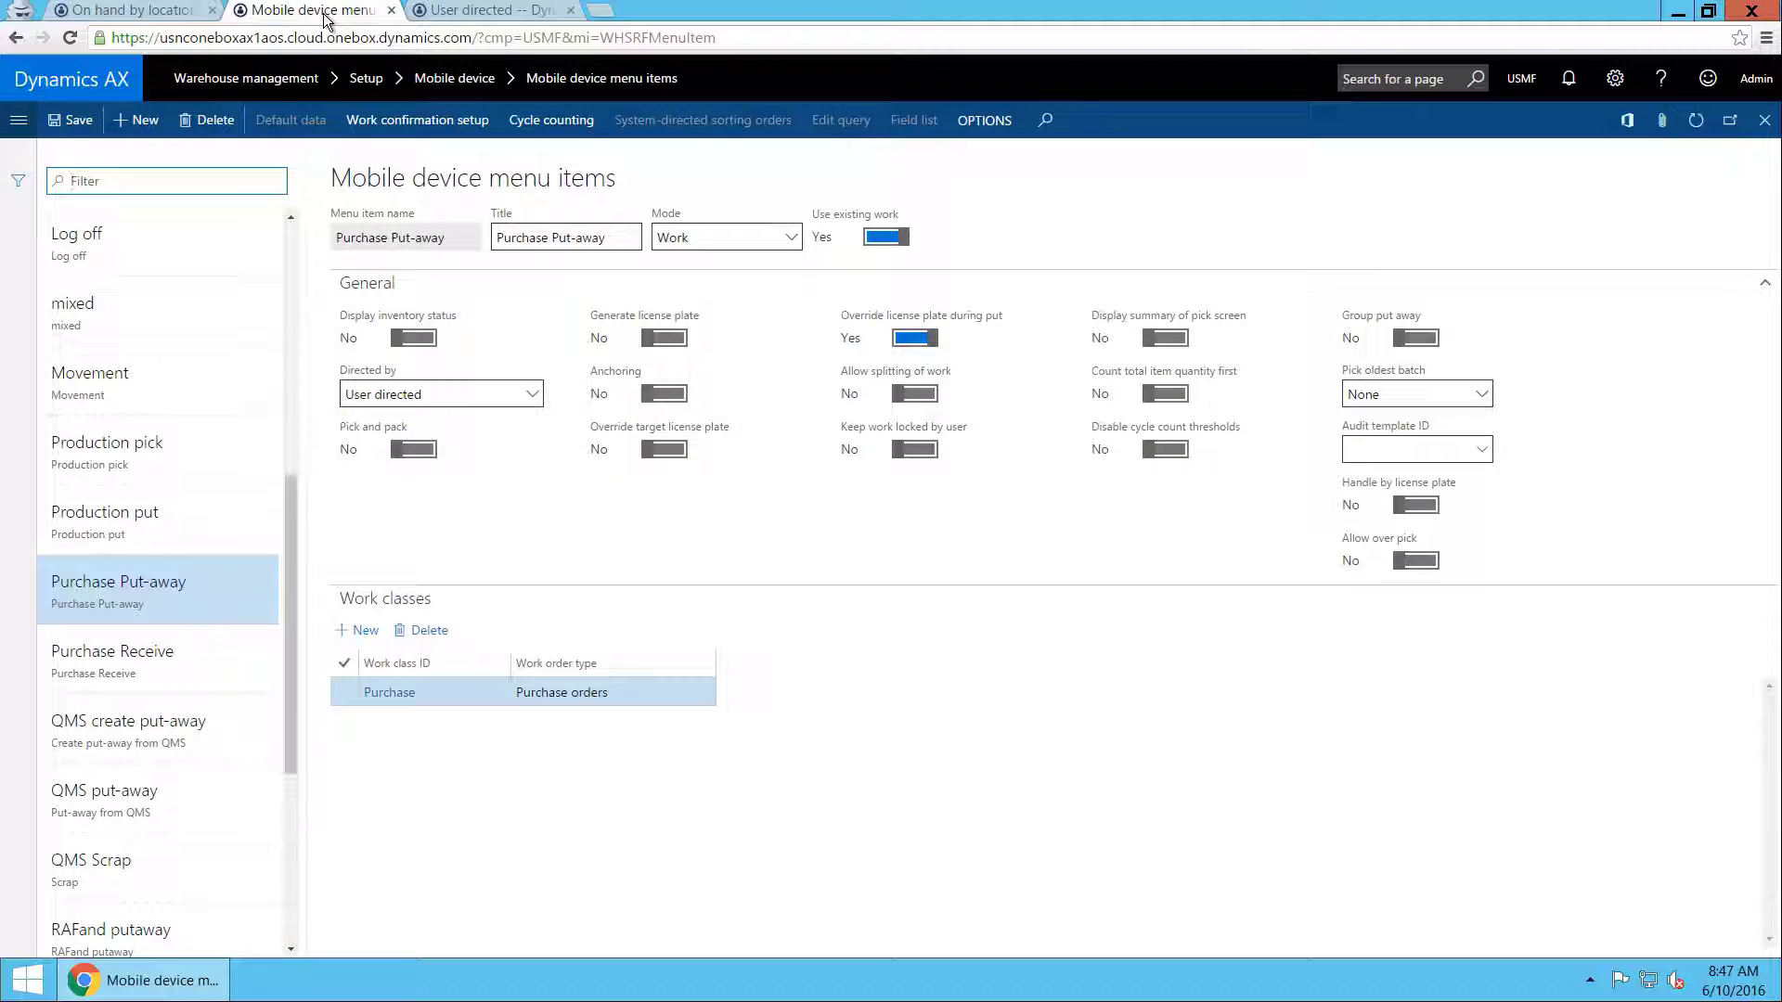